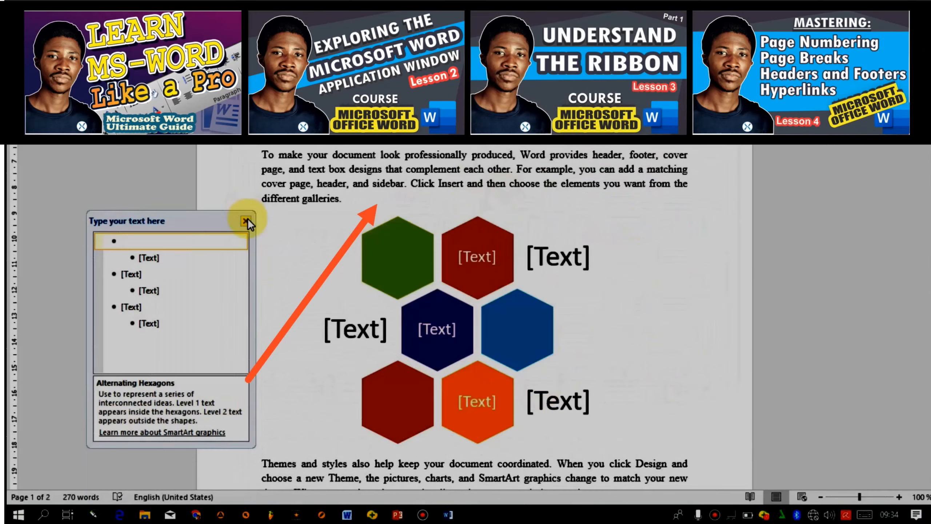
# Step: Enter First, Second, Third, Fourth, Fifth and Sixth into the SmartArt text pane bullets
pyautogui.write('First')
pyautogui.click(150, 258)
pyautogui.write('Second')
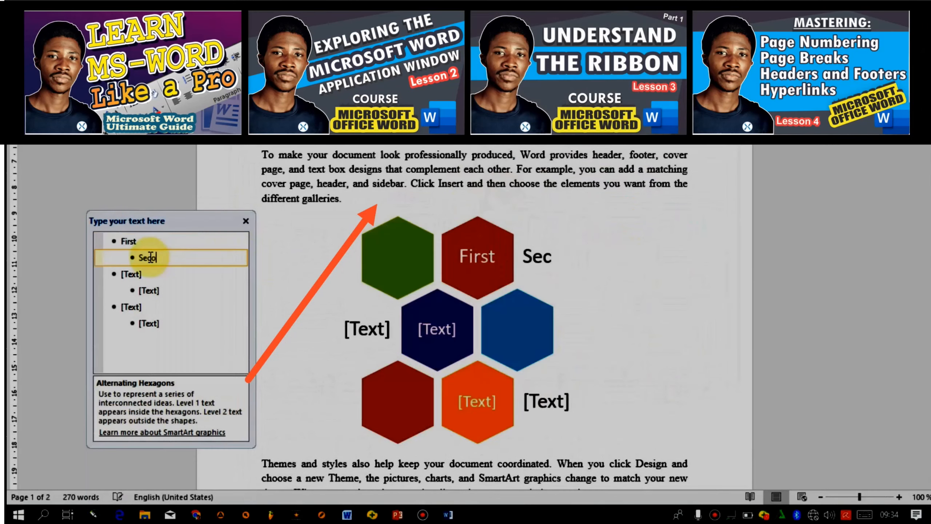
pyautogui.click(136, 275)
pyautogui.write('Third')
pyautogui.click(150, 292)
pyautogui.write('Fourth')
pyautogui.click(131, 310)
pyautogui.write('Fifth')
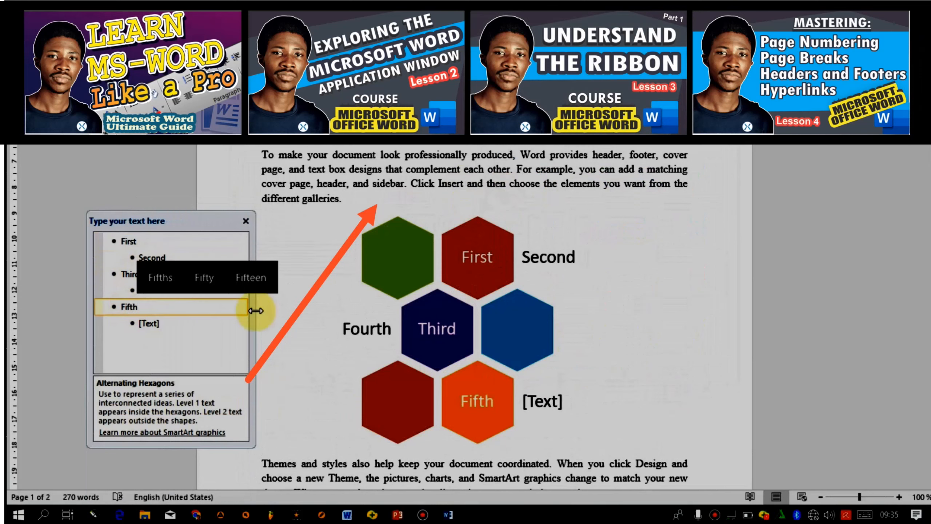
pyautogui.click(148, 323)
pyautogui.write('Sixth')
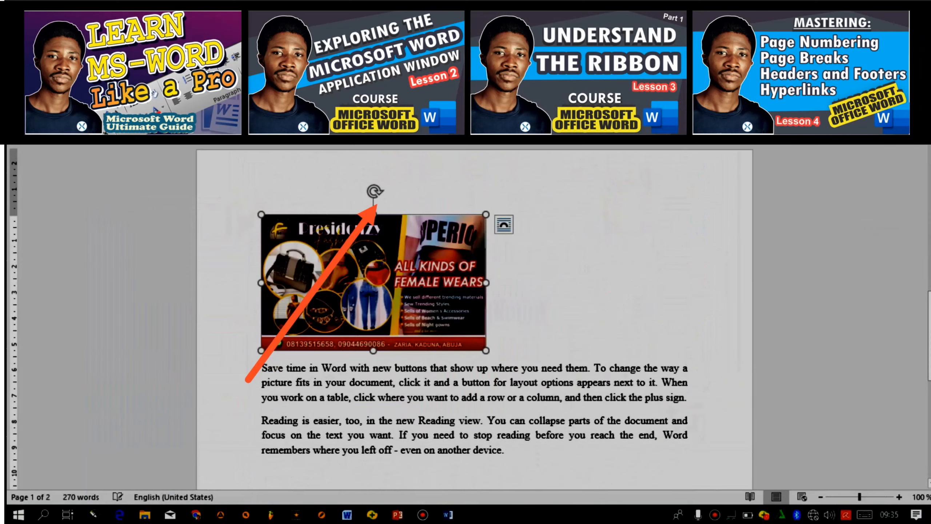
# Step: Enlarge the flyer picture from its corner and center it on the page
pyautogui.moveTo(486, 350); pyautogui.dragTo(605, 410)
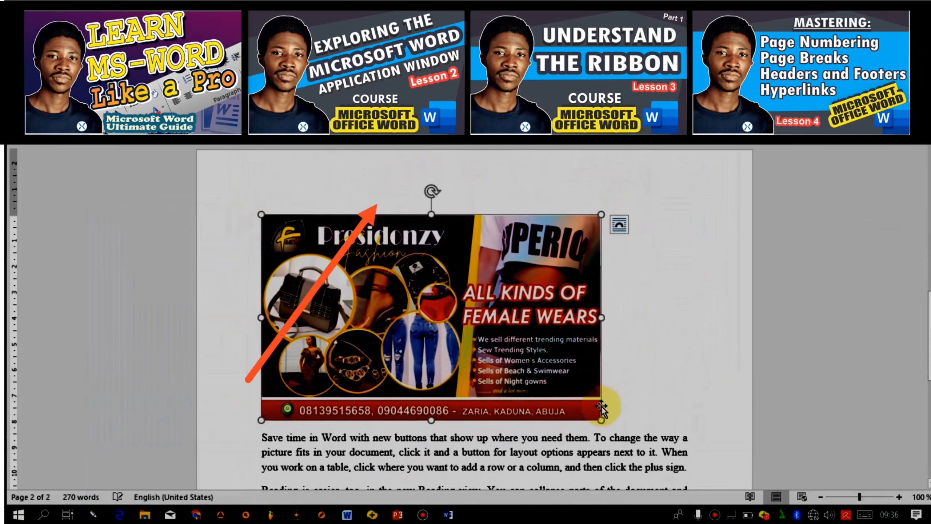
pyautogui.hotkey('ctrl', 'e')
pyautogui.scroll(-2, 476, 395)
pyautogui.scroll(10, 476, 395)
pyautogui.scroll(-15, 475, 395)
pyautogui.moveTo(930, 425); pyautogui.dragTo(930, 132)
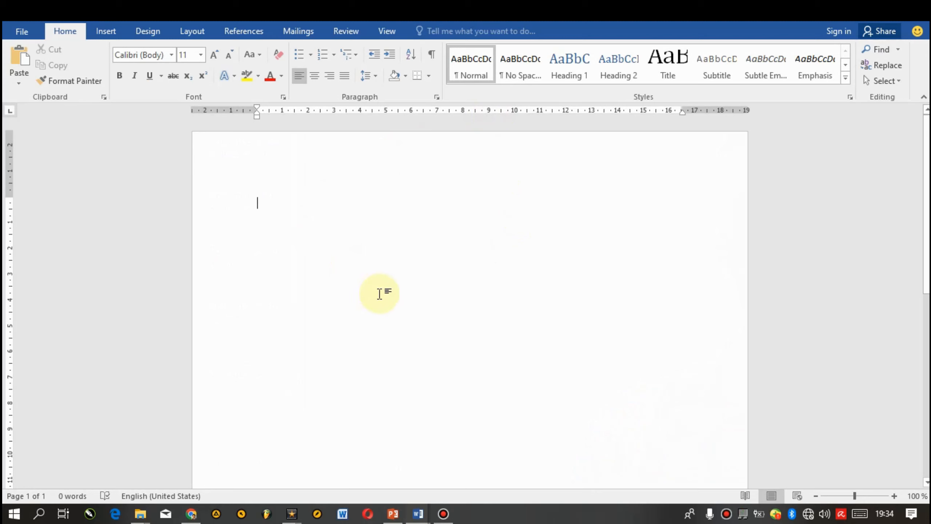
# Step: Generate sample paragraphs in the blank document with the =rand() function
pyautogui.write('=rand')
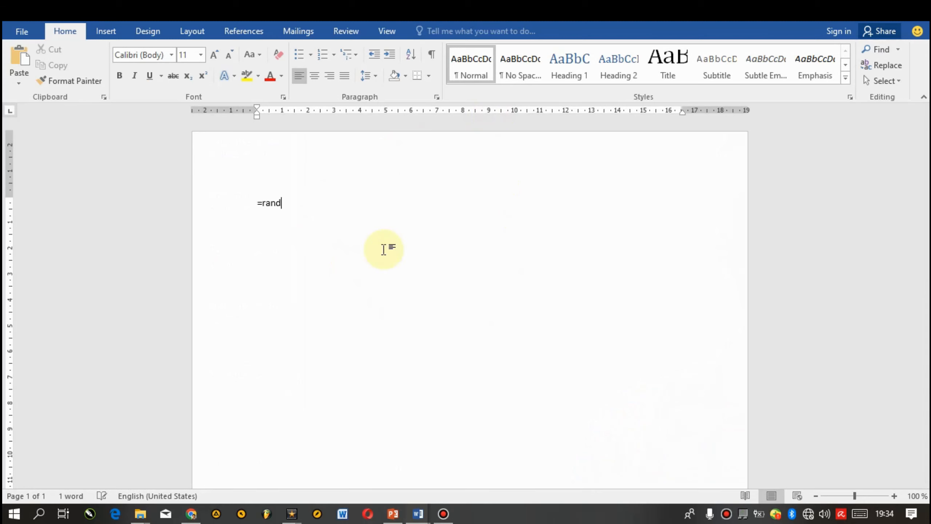
pyautogui.write('()')
pyautogui.press('Return')
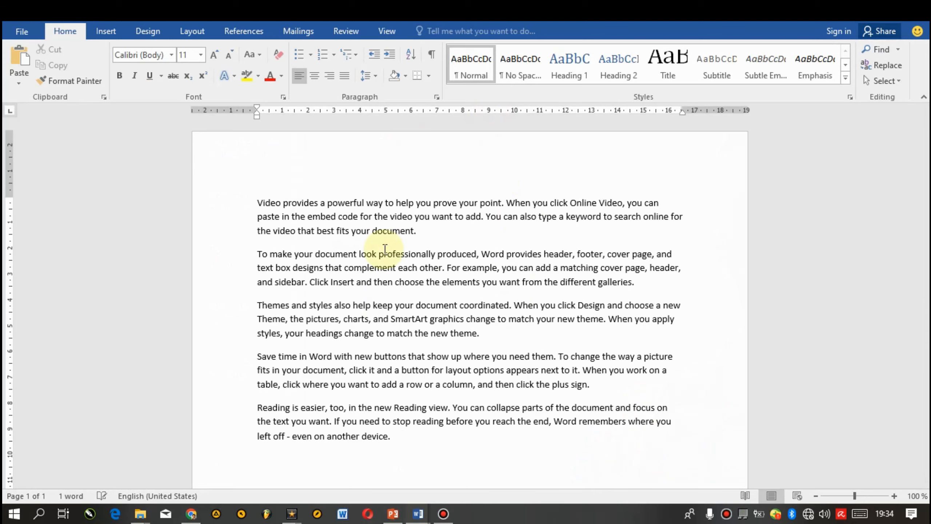
# Step: Copy the last four paragraphs and paste them twice at the end of the document
pyautogui.hotkey('shift', 'Up')
pyautogui.hotkey('shift', 'Up')
pyautogui.hotkey('shift', 'Up')
pyautogui.hotkey('shift', 'Up')
pyautogui.hotkey('shift', 'Up')
pyautogui.hotkey('shift', 'Up')
pyautogui.hotkey('shift', 'Up')
pyautogui.hotkey('shift', 'Up')
pyautogui.hotkey('shift', 'Up')
pyautogui.hotkey('shift', 'Up')
pyautogui.hotkey('shift', 'Up')
pyautogui.hotkey('shift', 'Up')
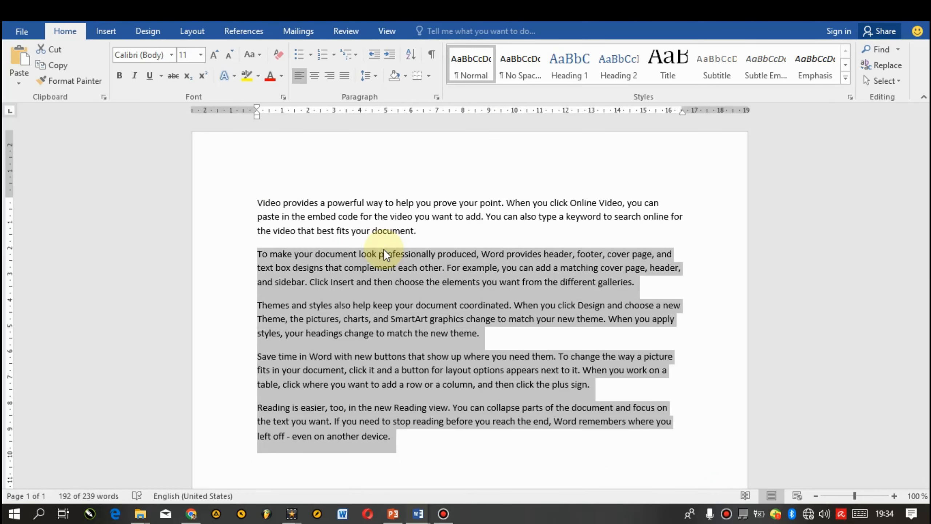
pyautogui.hotkey('ctrl', 'c')
pyautogui.press('Down')
pyautogui.hotkey('ctrl', 'v')
pyautogui.hotkey('ctrl', 'v')
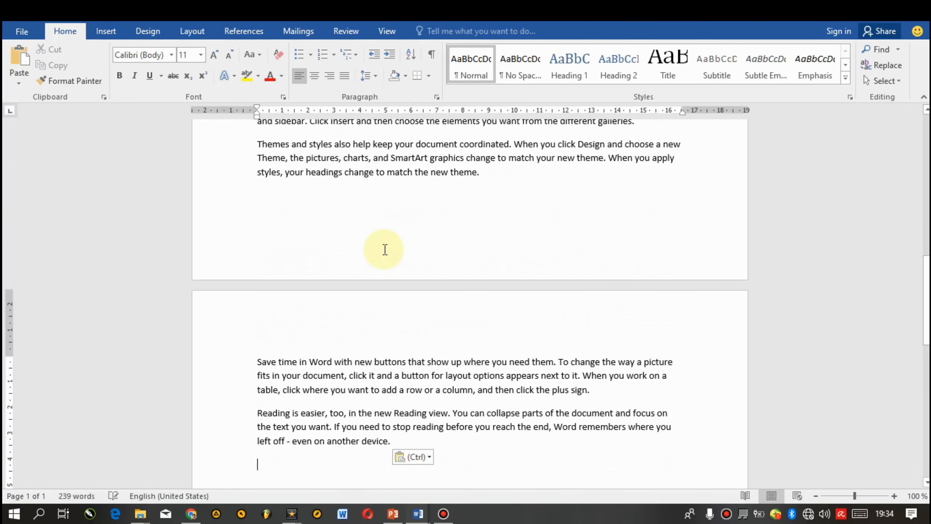
# Step: Return to the top of the document and apply the Narrow page margins preset
pyautogui.click(402, 217)
pyautogui.press('pageup')
pyautogui.press('pageup')
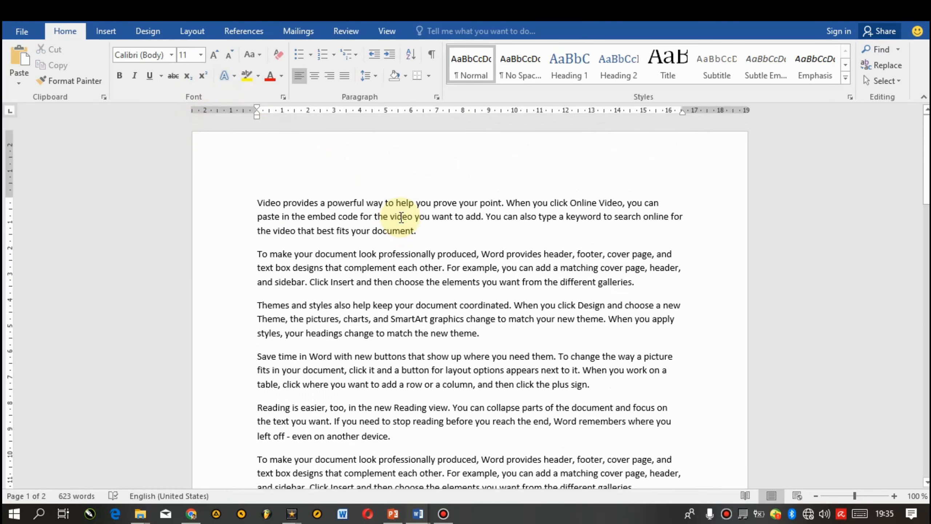
pyautogui.click(192, 31)
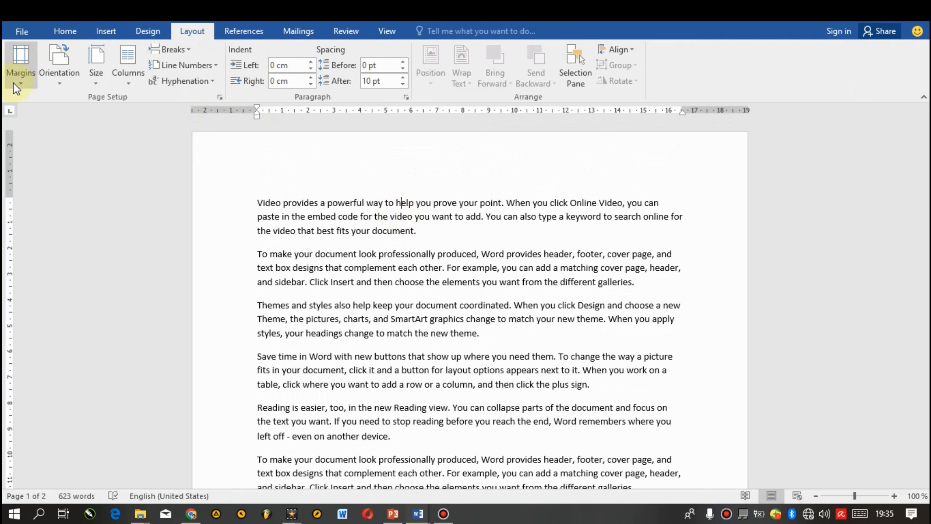
pyautogui.click(21, 76)
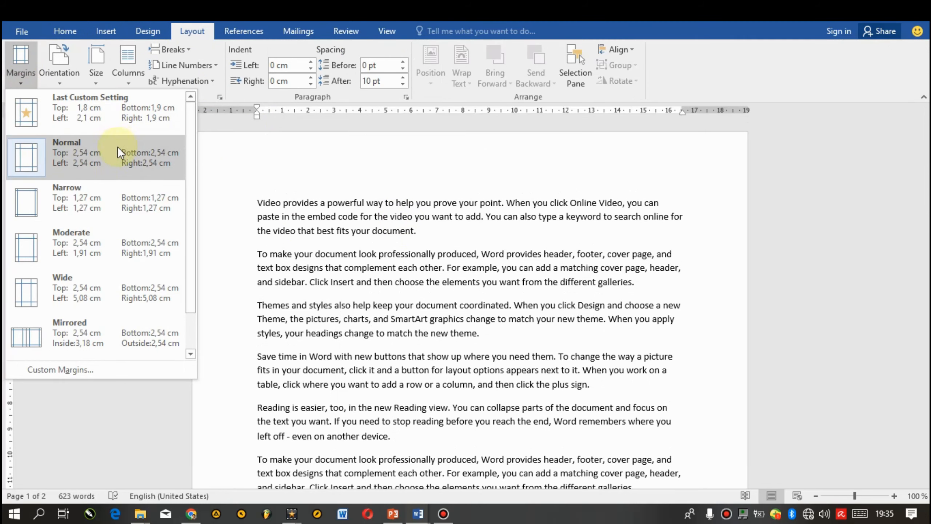
pyautogui.click(101, 194)
# Step: Switch the page margins to the Moderate preset
pyautogui.scroll(-5, 609, 212)
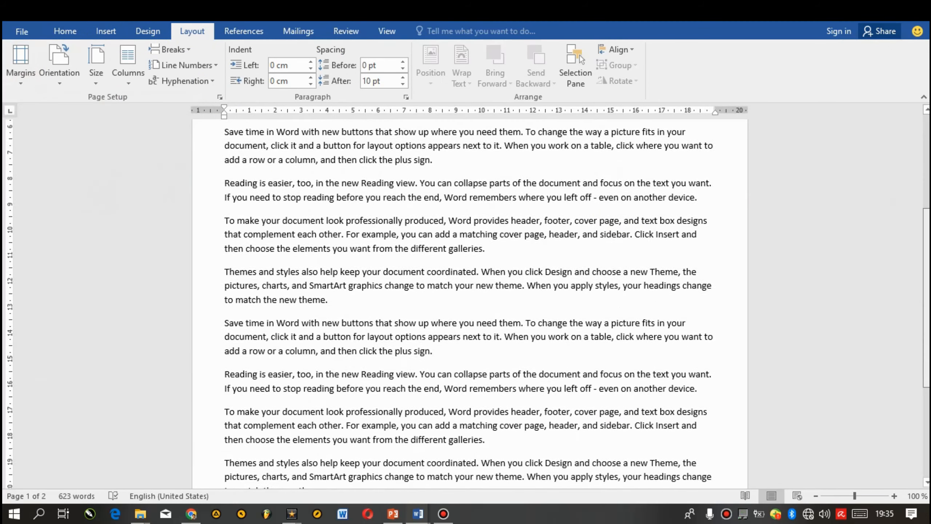
pyautogui.scroll(-4, 470, 293)
pyautogui.scroll(10, 913, 316)
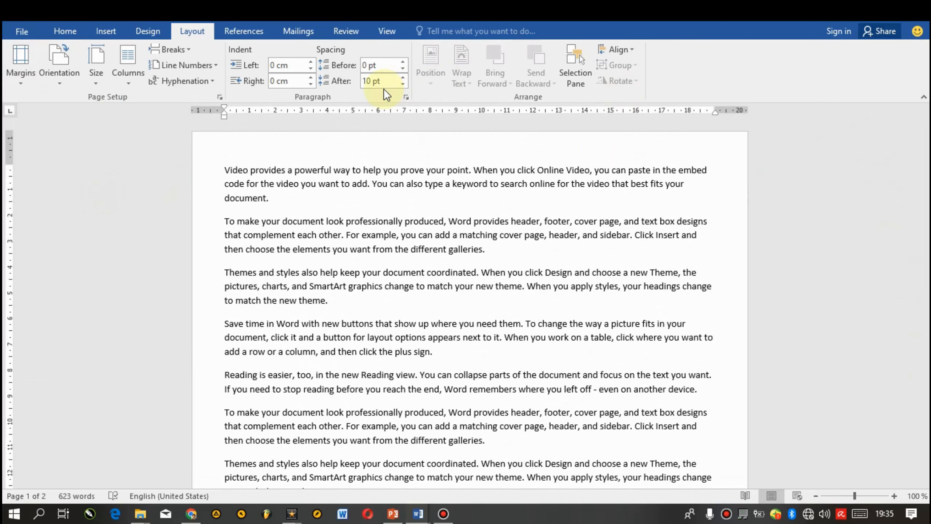
pyautogui.click(30, 87)
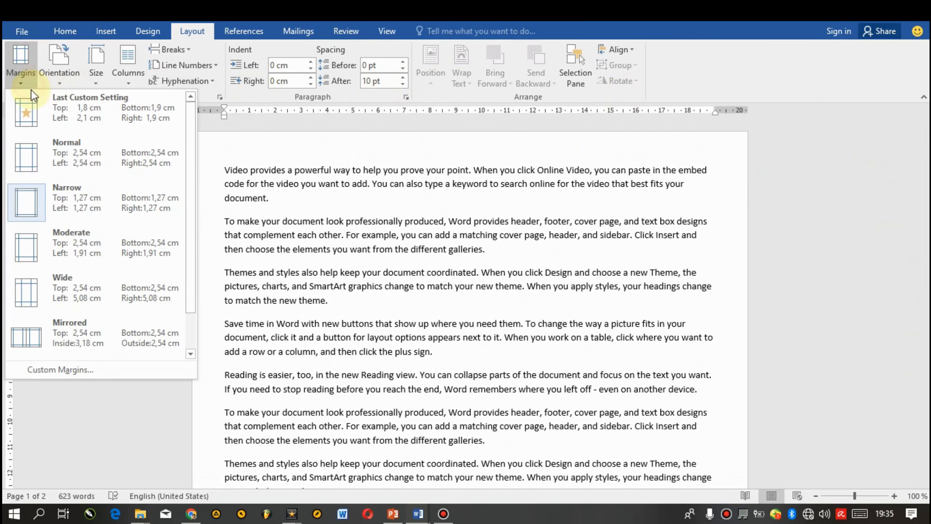
pyautogui.click(87, 234)
# Step: Switch the page margins to the Wide preset
pyautogui.scroll(-6, 899, 290)
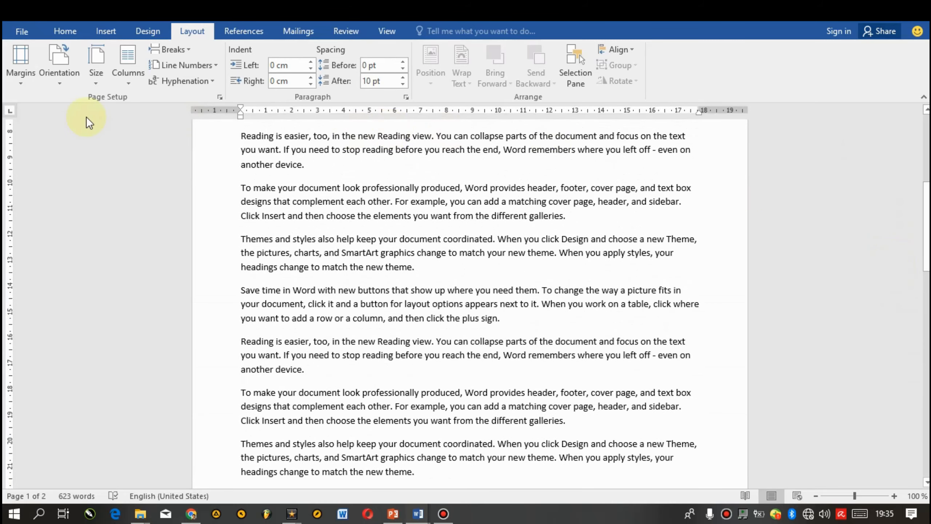
pyautogui.click(30, 70)
pyautogui.click(94, 290)
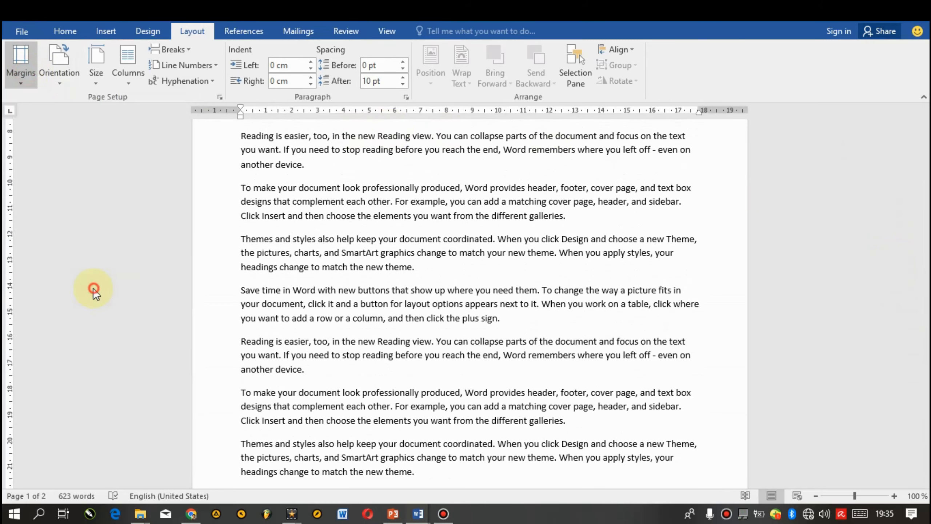
# Step: Open the custom margins dialog and lower the top margin to 1.6 cm
pyautogui.moveTo(927, 163); pyautogui.dragTo(857, 88)
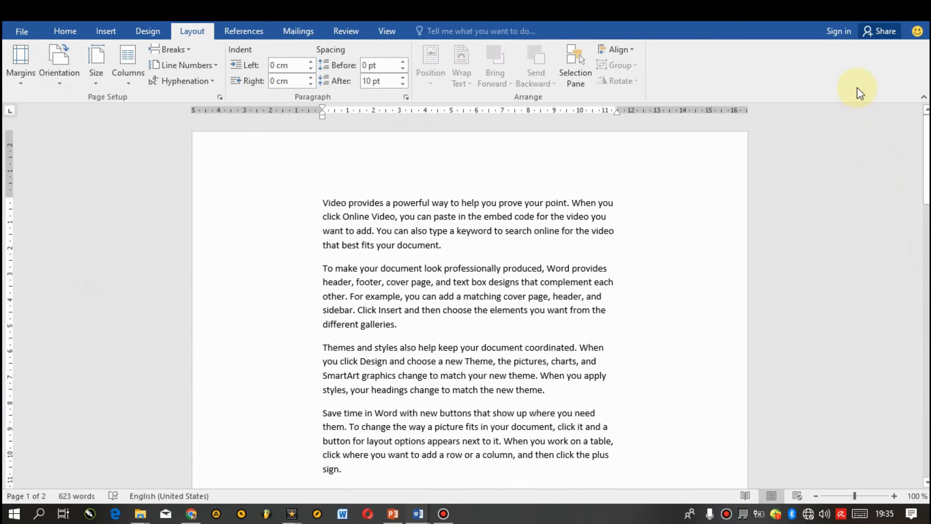
pyautogui.click(20, 64)
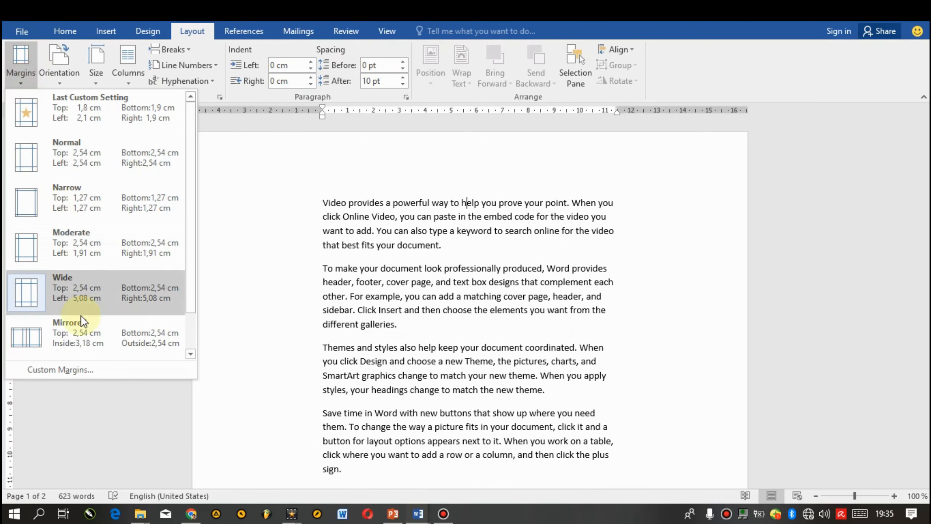
pyautogui.click(64, 363)
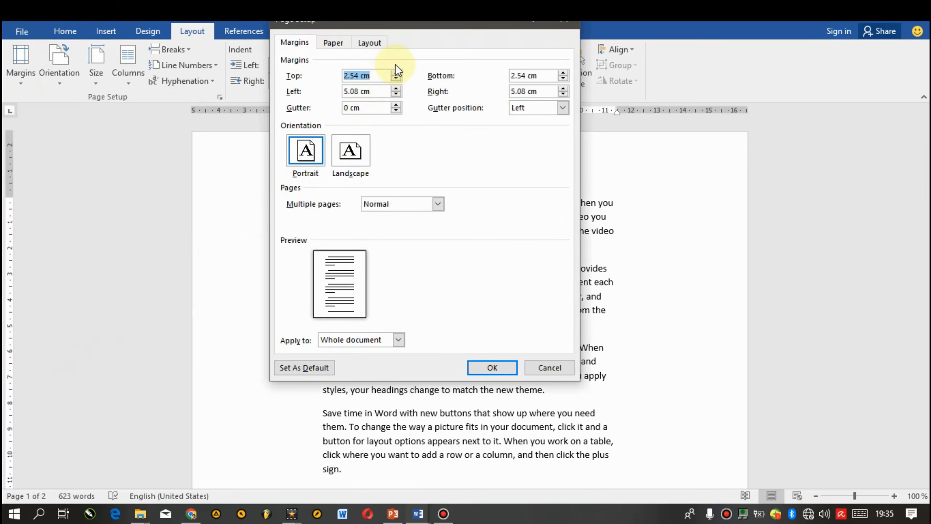
pyautogui.click(396, 73)
pyautogui.click(396, 73)
pyautogui.click(397, 78)
pyautogui.click(396, 79)
pyautogui.click(396, 79)
pyautogui.click(396, 78)
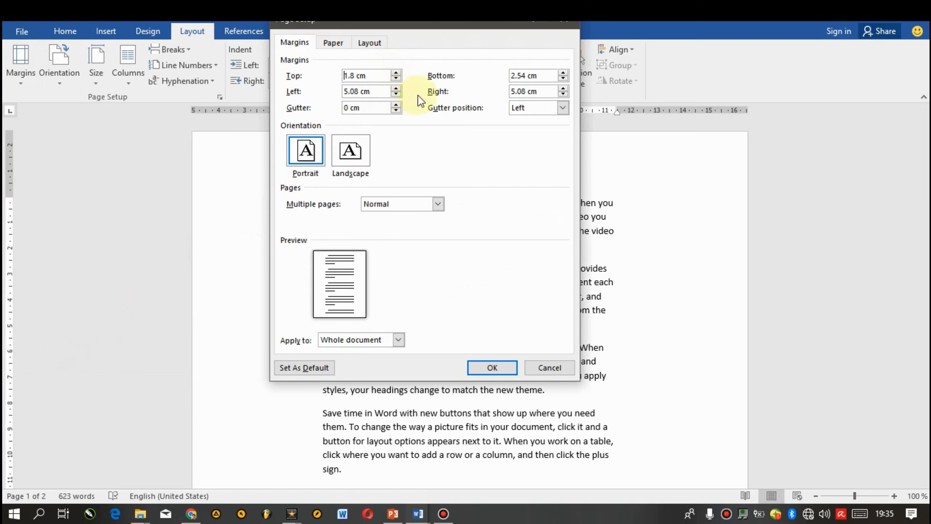
pyautogui.moveTo(407, 20); pyautogui.dragTo(410, 56)
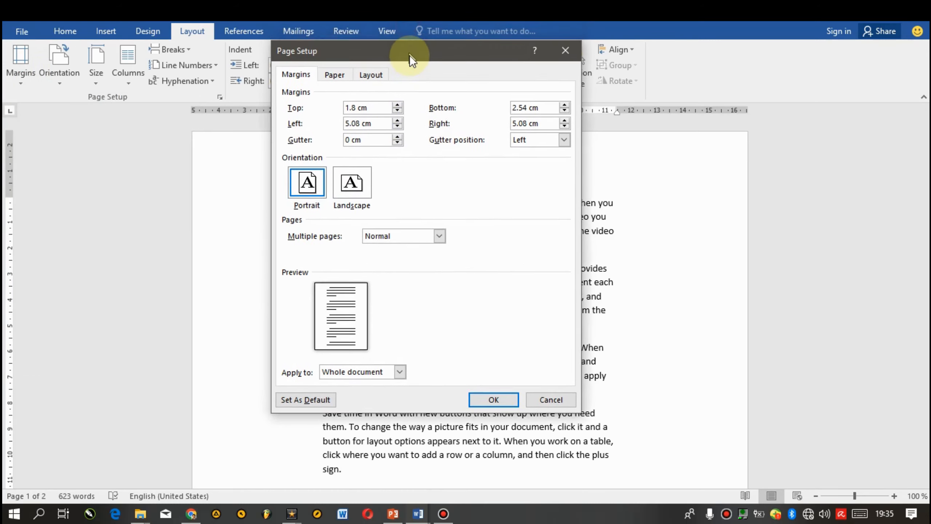
# Step: Set the bottom margin to 2.1 cm, the left to 4.6 cm and the right to 4.3 cm
pyautogui.click(566, 114)
pyautogui.click(567, 115)
pyautogui.click(567, 114)
pyautogui.click(566, 114)
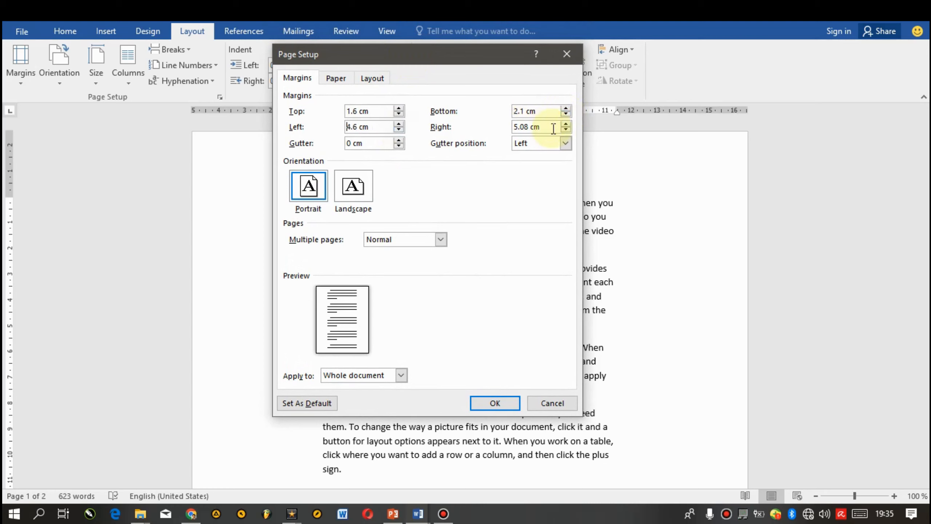
pyautogui.click(566, 130)
pyautogui.click(566, 129)
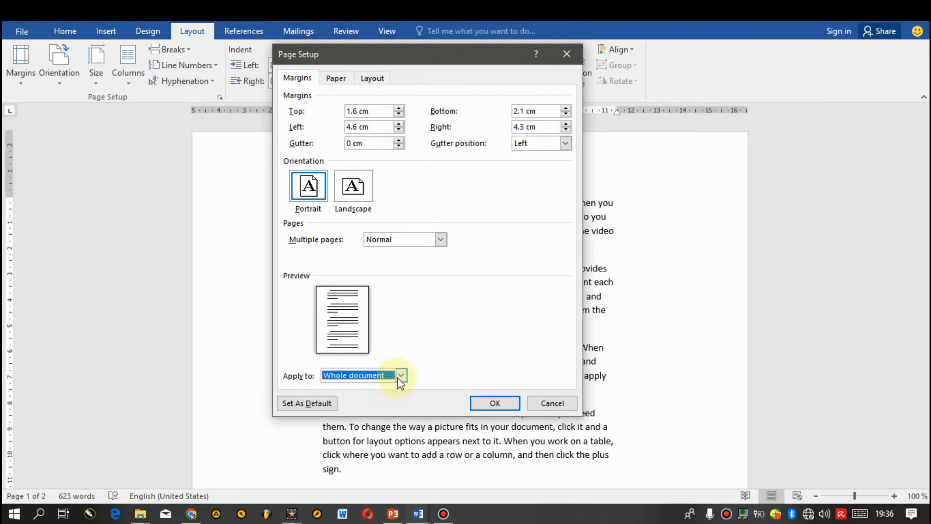
# Step: Apply the custom margins to the whole document and confirm the dialog
pyautogui.click(399, 377)
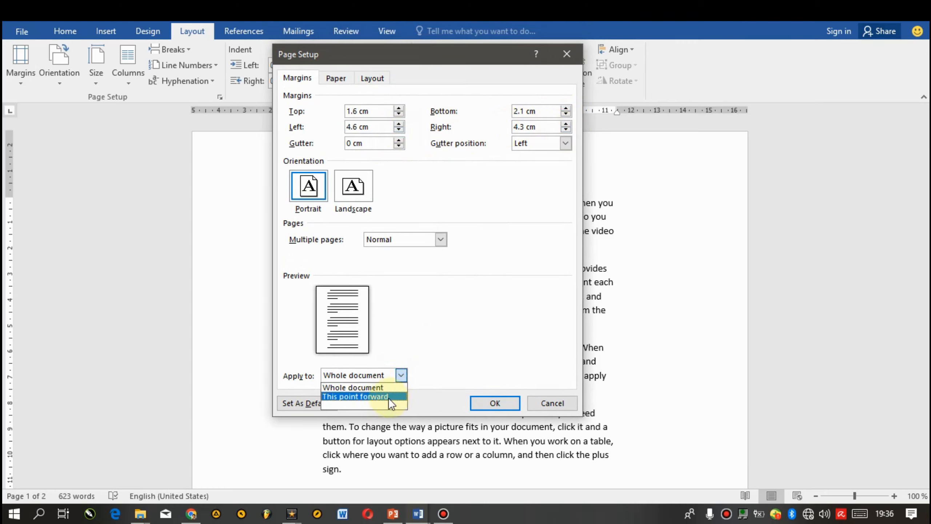
pyautogui.click(423, 340)
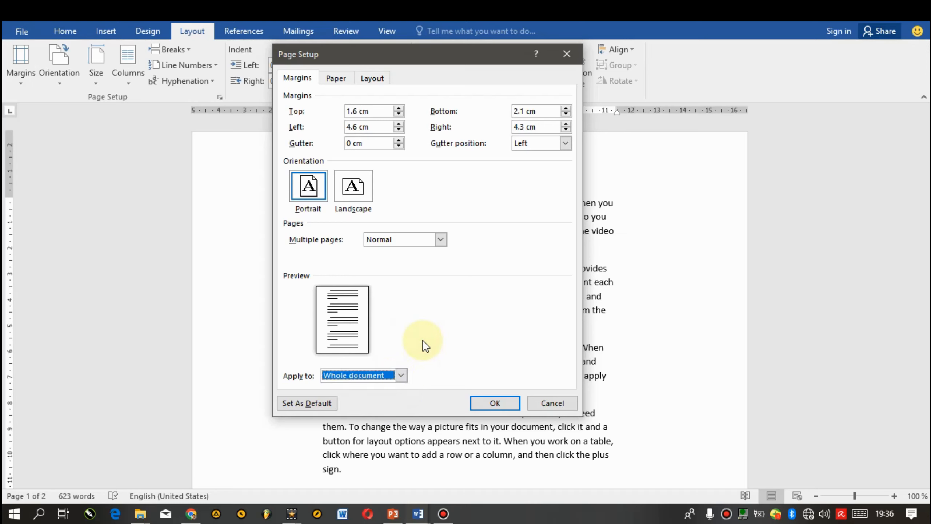
pyautogui.click(482, 402)
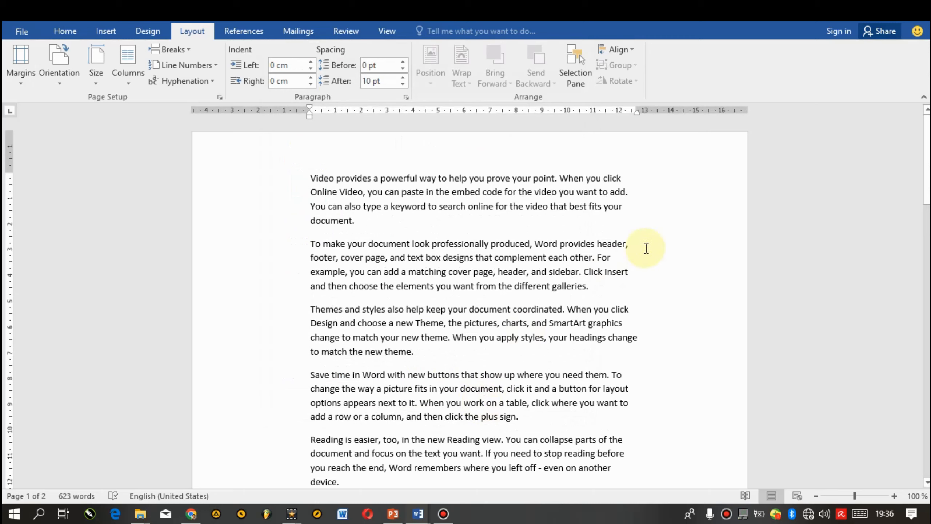
# Step: Reset the page margins to the Normal preset
pyautogui.moveTo(926, 158); pyautogui.dragTo(926, 336)
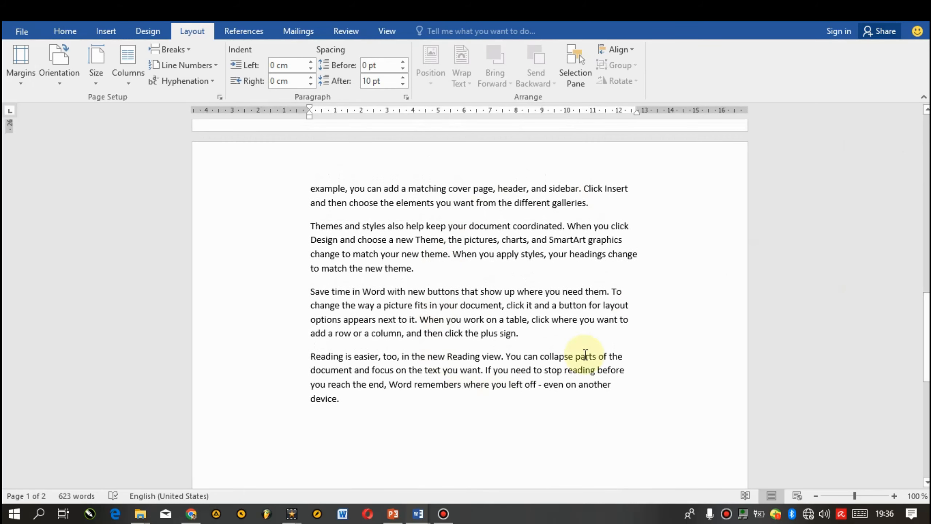
pyautogui.click(17, 63)
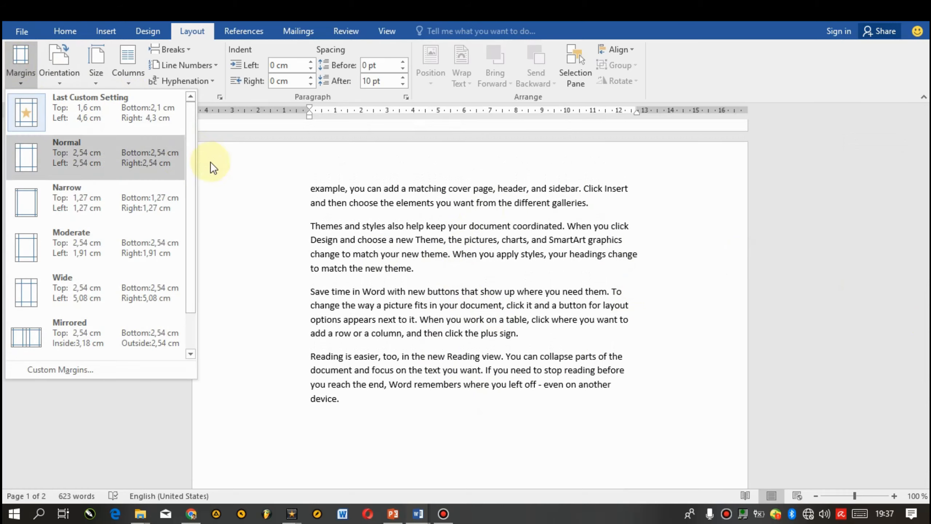
pyautogui.click(124, 149)
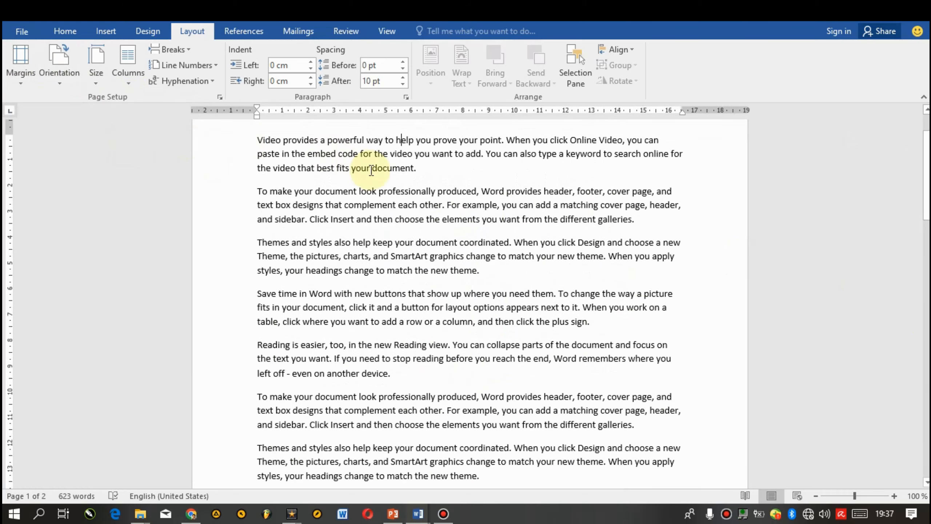
# Step: Switch the page margins to the Moderate preset
pyautogui.moveTo(926, 163); pyautogui.dragTo(926, 306)
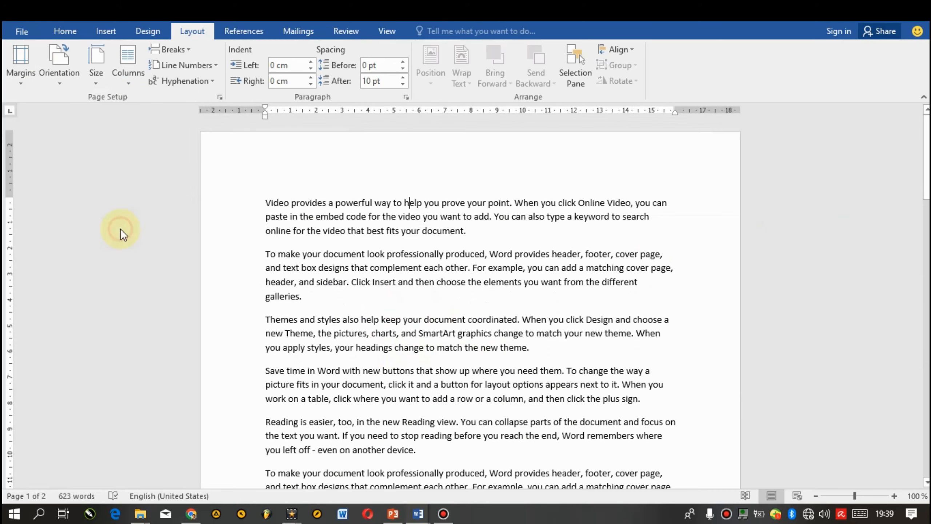
pyautogui.click(117, 234)
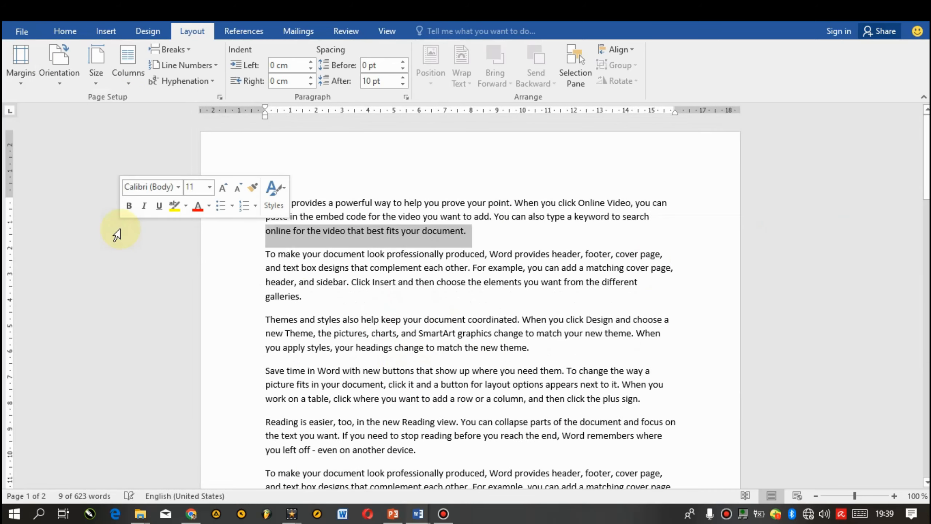
pyautogui.click(295, 295)
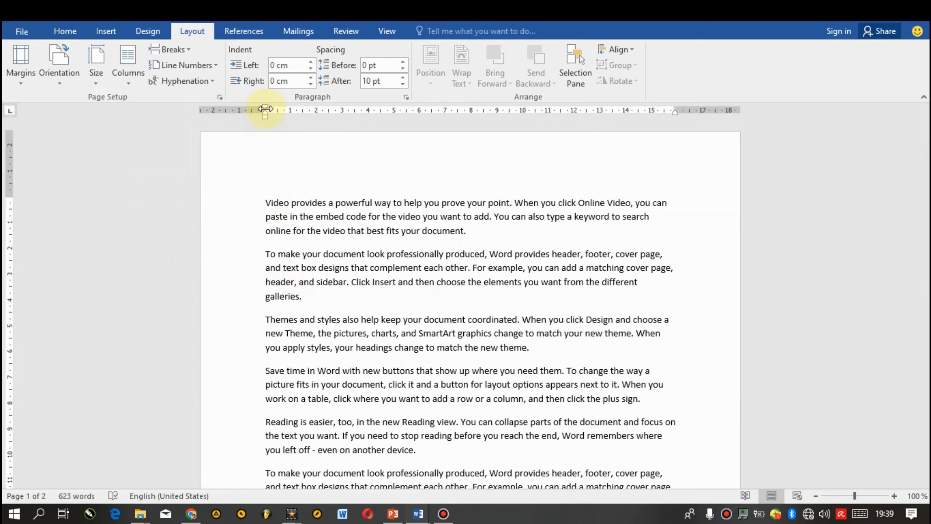
# Step: Reduce the left, right and top page margins using the horizontal and vertical rulers
pyautogui.moveTo(265, 109)
pyautogui.mouseDown()
pyautogui.moveTo(236, 111)
pyautogui.moveTo(245, 110)
pyautogui.mouseUp()
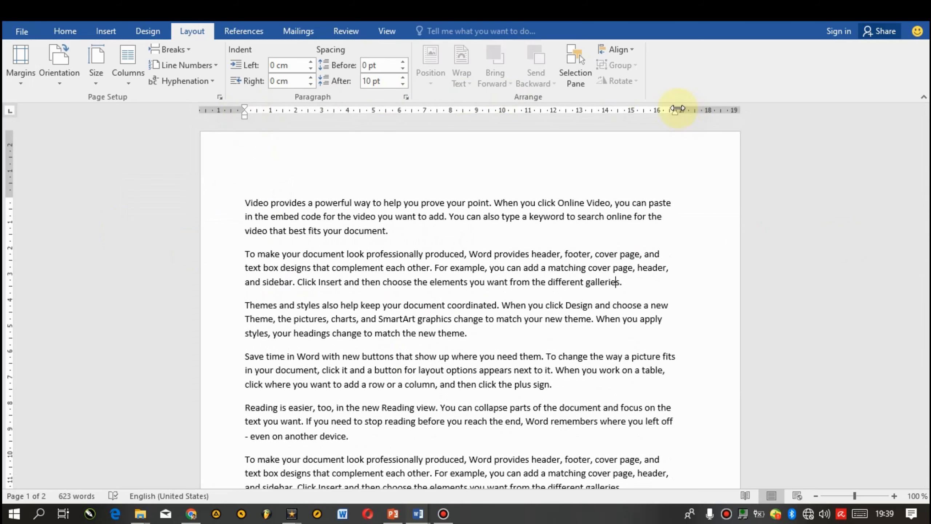
pyautogui.moveTo(677, 108); pyautogui.dragTo(710, 114)
pyautogui.moveTo(926, 155); pyautogui.dragTo(893, 125)
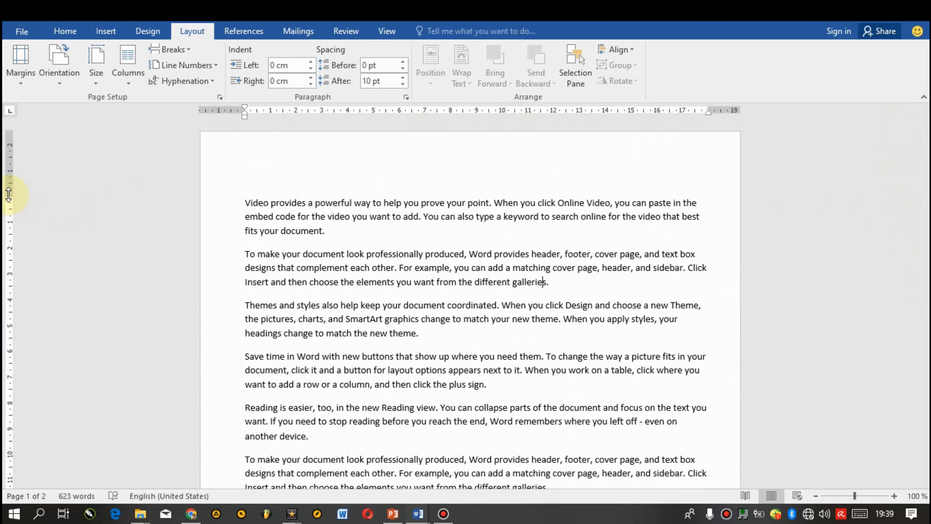
pyautogui.moveTo(9, 192); pyautogui.dragTo(9, 169)
pyautogui.moveTo(926, 155); pyautogui.dragTo(926, 289)
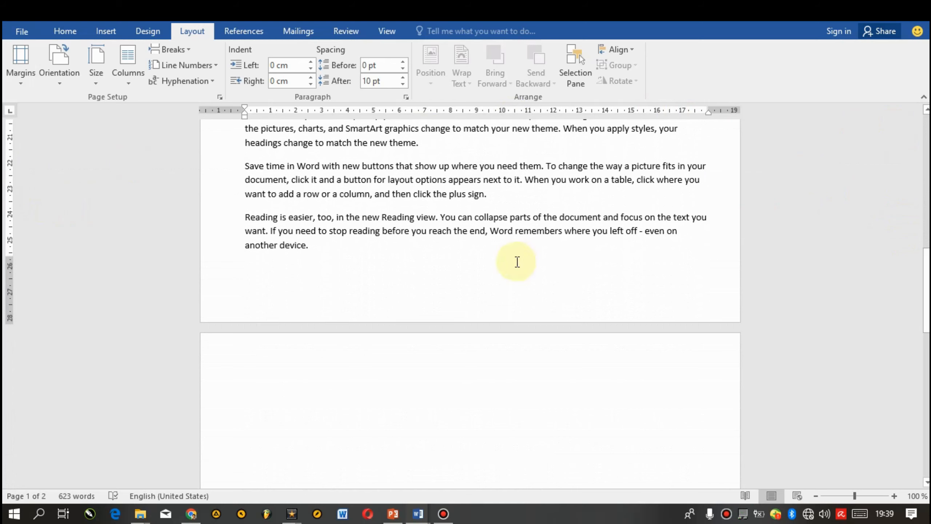
# Step: Delete the empty trailing paragraphs that spill onto the second page
pyautogui.moveTo(8, 257); pyautogui.dragTo(8, 270)
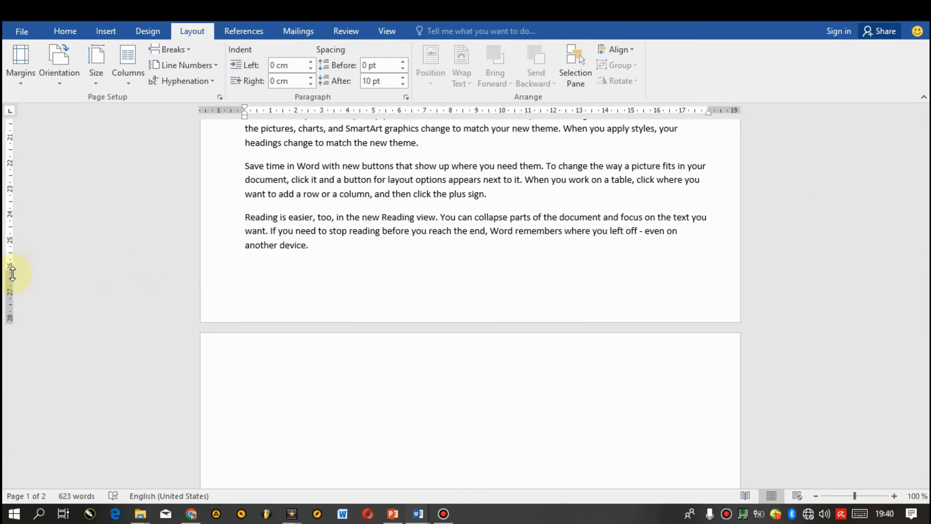
pyautogui.hotkey('ctrl', 'shift', 'End')
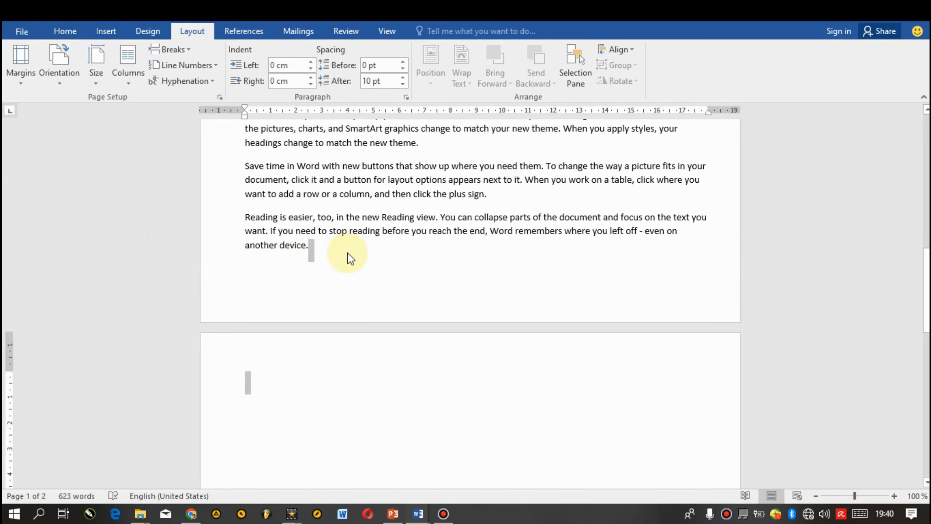
pyautogui.press('Delete')
# Step: Check the document layout in print preview and scroll through the text
pyautogui.hotkey('ctrl', 'p')
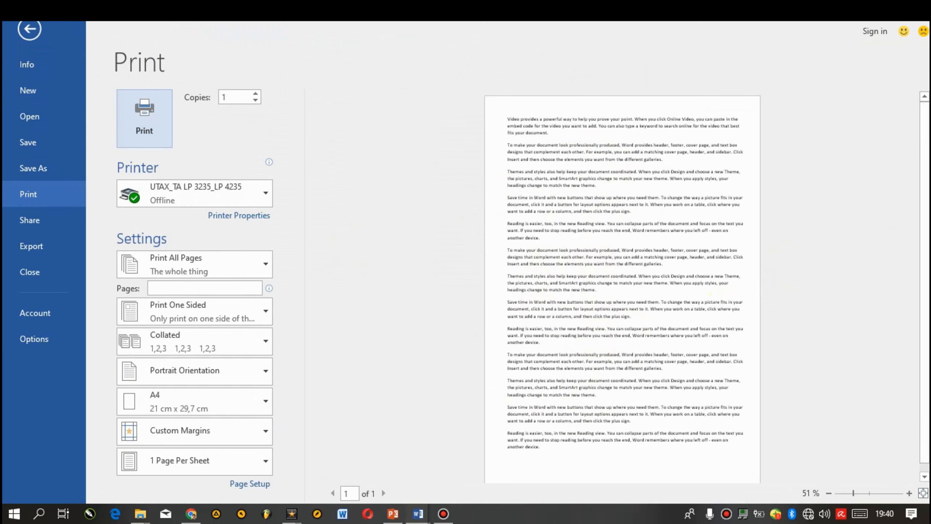
pyautogui.click(928, 201)
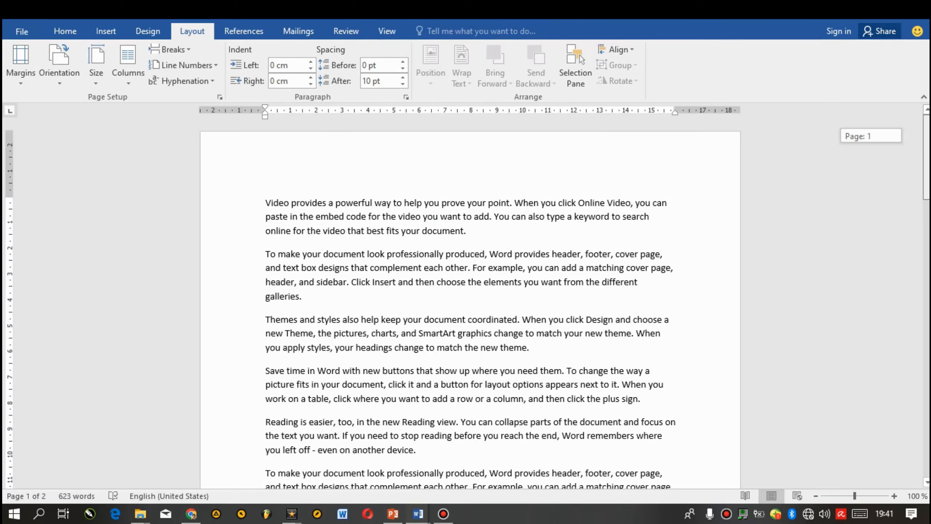
pyautogui.scroll(-12, 469, 300)
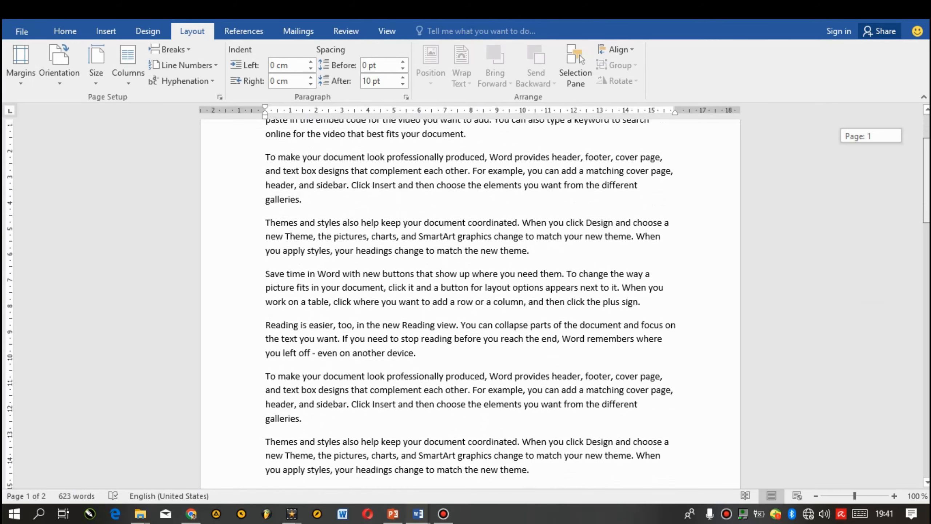
pyautogui.scroll(-2, 742, 327)
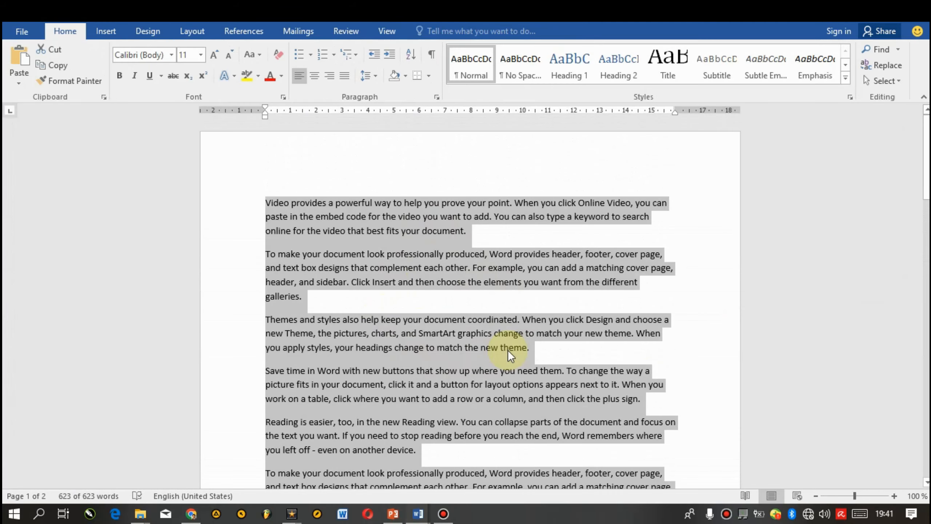
# Step: Step the selected text's font size down and up repeatedly with the font size shortcuts
pyautogui.hotkey('ctrl', '[')
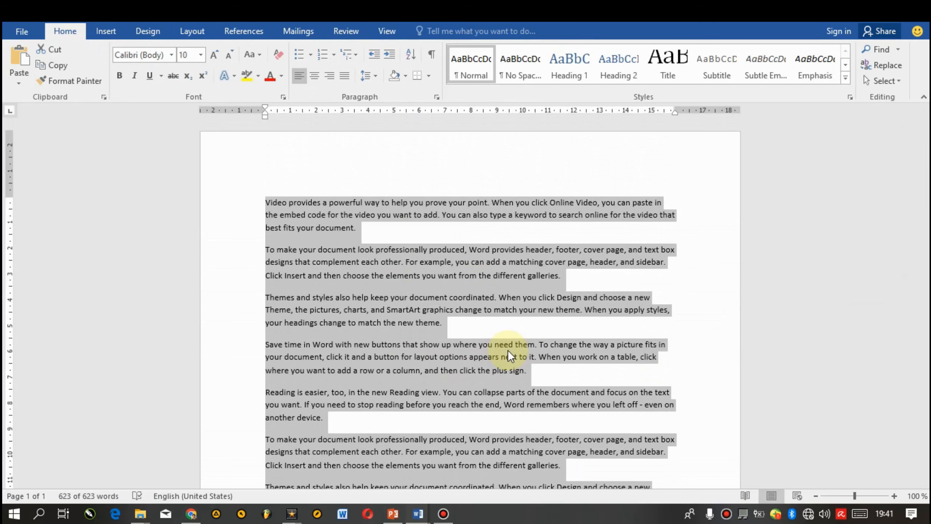
pyautogui.hotkey('ctrl', ']')
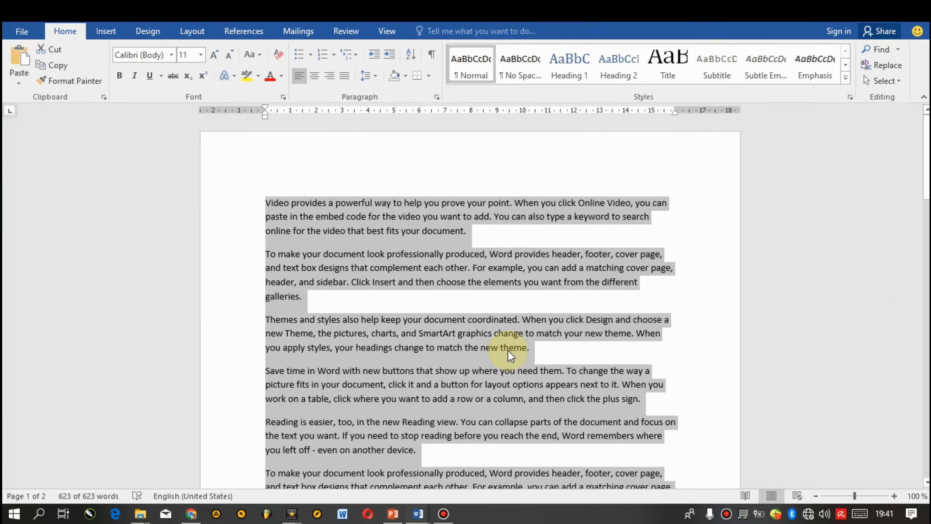
pyautogui.hotkey('ctrl', ']')
pyautogui.hotkey('ctrl', ']')
pyautogui.hotkey('ctrl', '[')
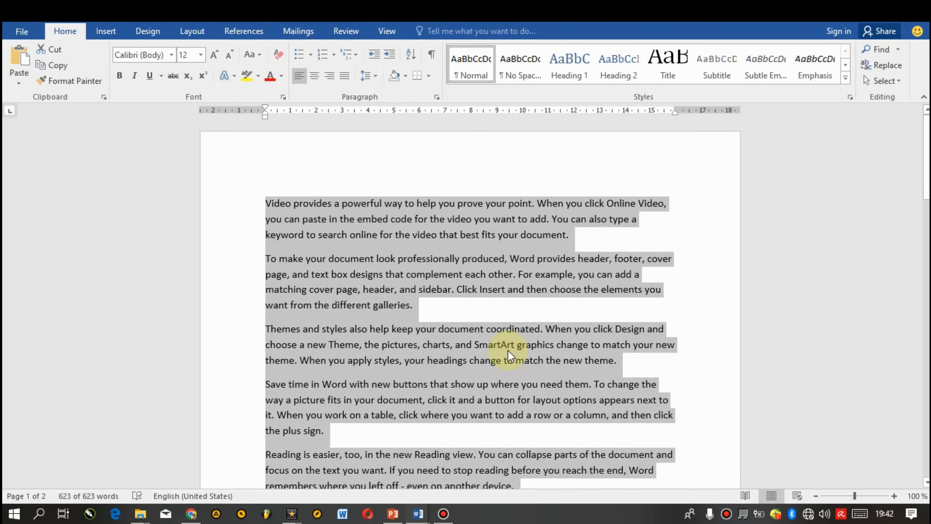
pyautogui.hotkey('ctrl', 'shift', '.')
pyautogui.hotkey('ctrl', 'shift', '.')
pyautogui.hotkey('ctrl', 'shift', '.')
pyautogui.hotkey('ctrl', 'shift', ',')
pyautogui.hotkey('ctrl', 'shift', ',')
pyautogui.hotkey('ctrl', 'shift', ',')
pyautogui.hotkey('ctrl', 'shift', ',')
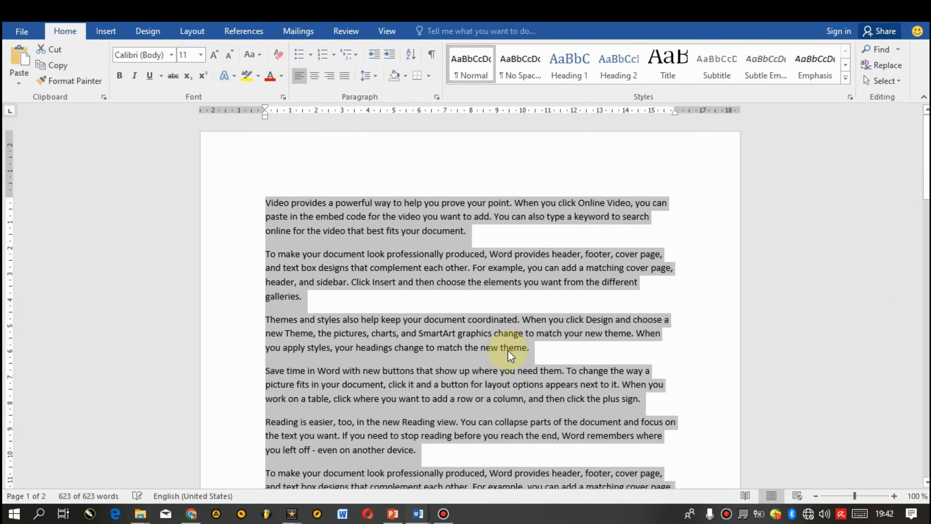
pyautogui.hotkey('ctrl', 'shift', ',')
pyautogui.hotkey('ctrl', 'shift', ',')
pyautogui.hotkey('ctrl', 'shift', ',')
pyautogui.hotkey('ctrl', 'shift', '.')
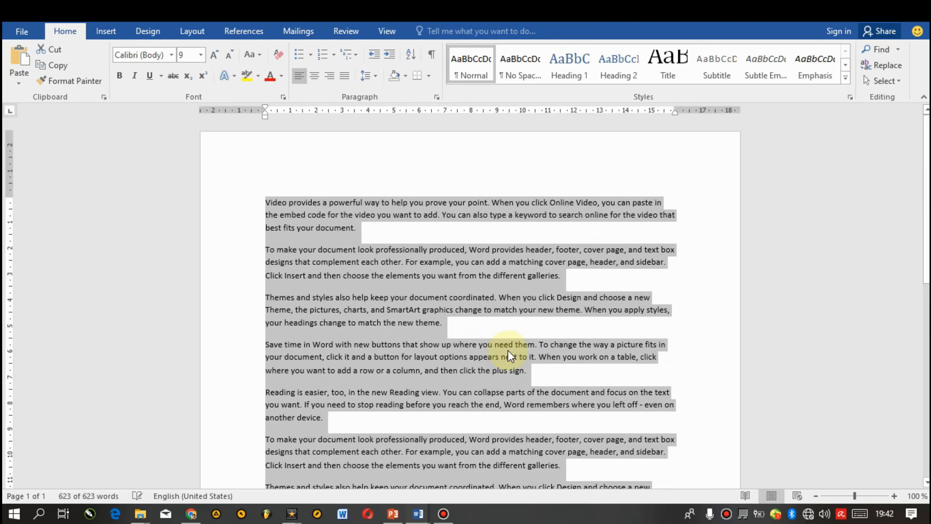
pyautogui.hotkey('ctrl', 'shift', '.')
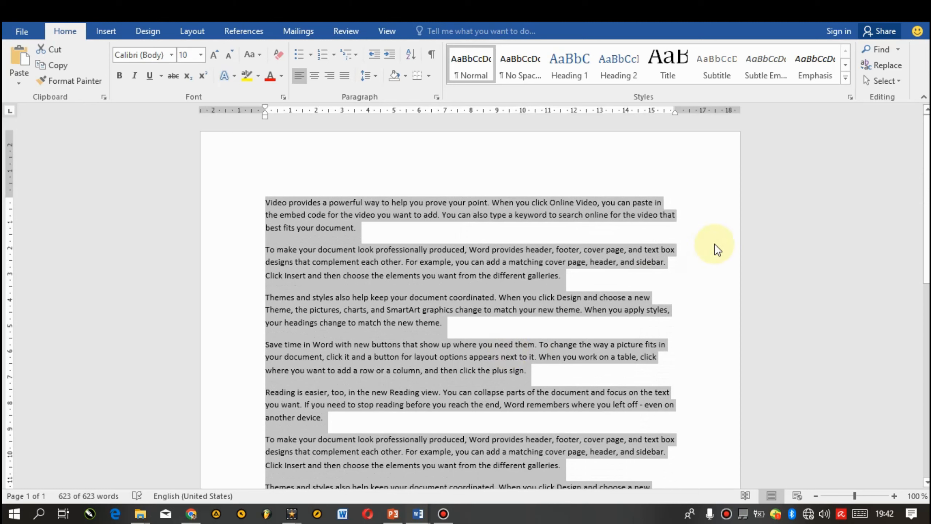
# Step: Set the font size of the selected text to 11 and deselect it
pyautogui.click(202, 57)
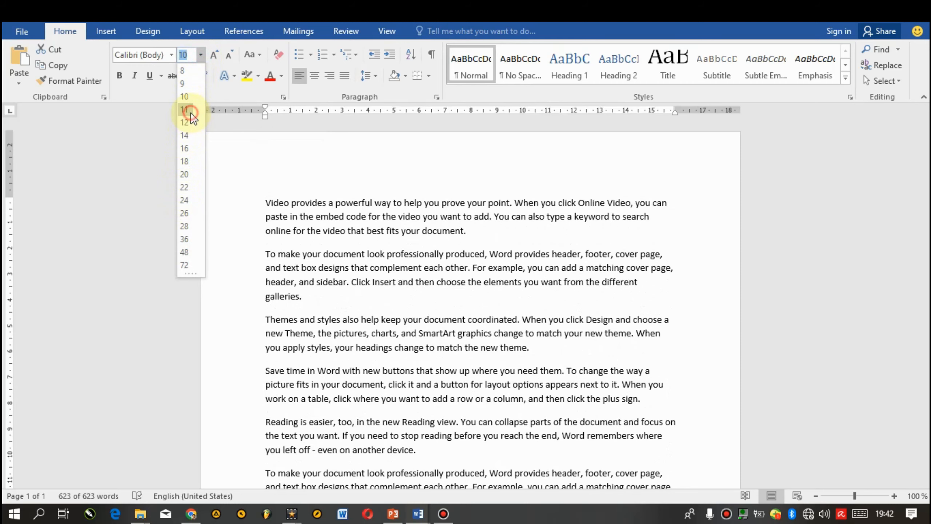
pyautogui.click(191, 112)
pyautogui.click(573, 216)
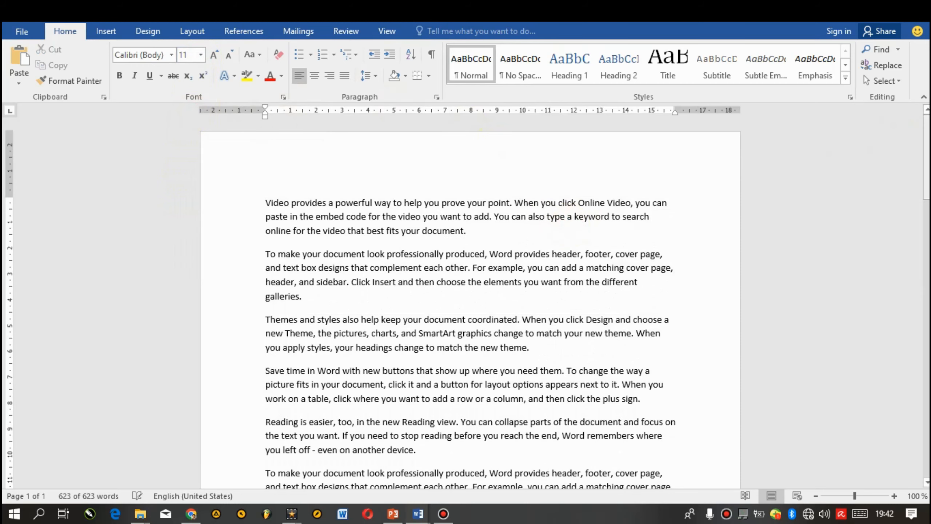
pyautogui.moveTo(926, 158)
pyautogui.mouseDown()
pyautogui.moveTo(927, 375)
pyautogui.moveTo(927, 158)
pyautogui.mouseUp()
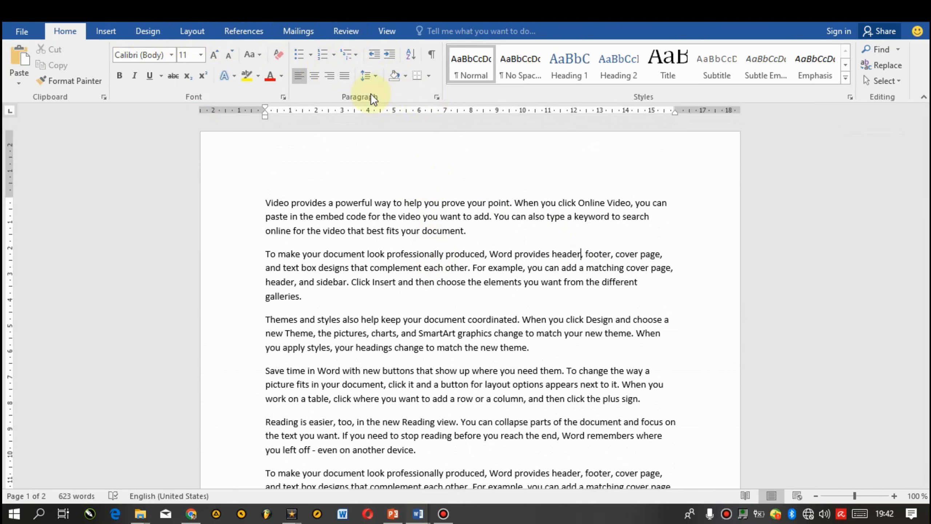
pyautogui.click(378, 76)
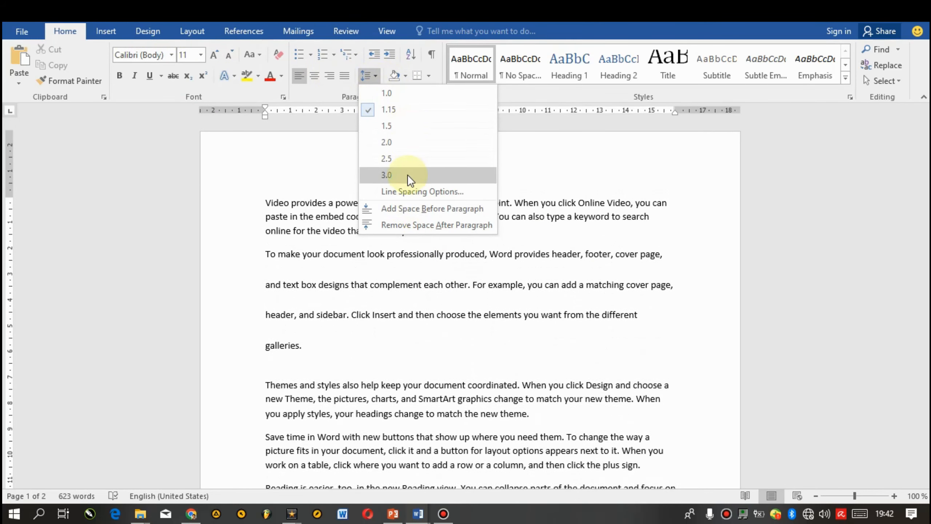
pyautogui.click(554, 213)
# Step: Select all the text and set its line spacing to 1.0
pyautogui.hotkey('ctrl', 'a')
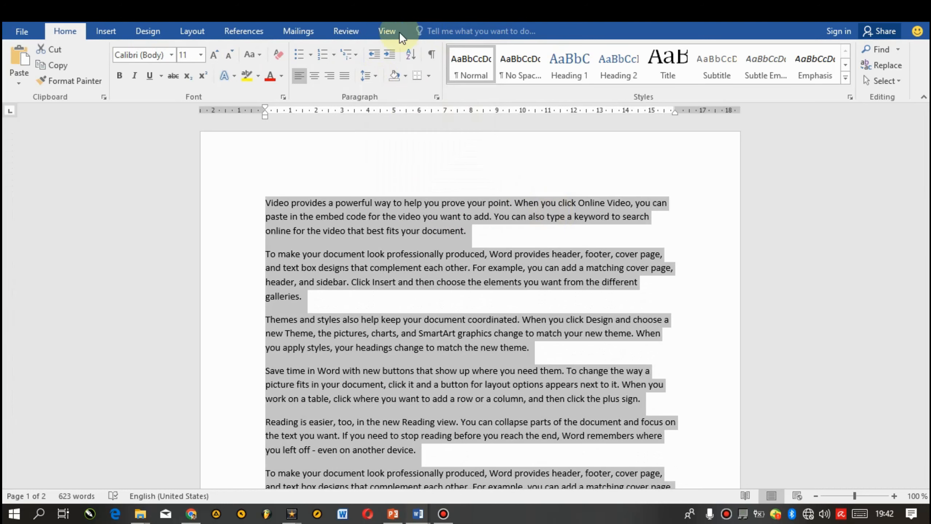
pyautogui.click(365, 75)
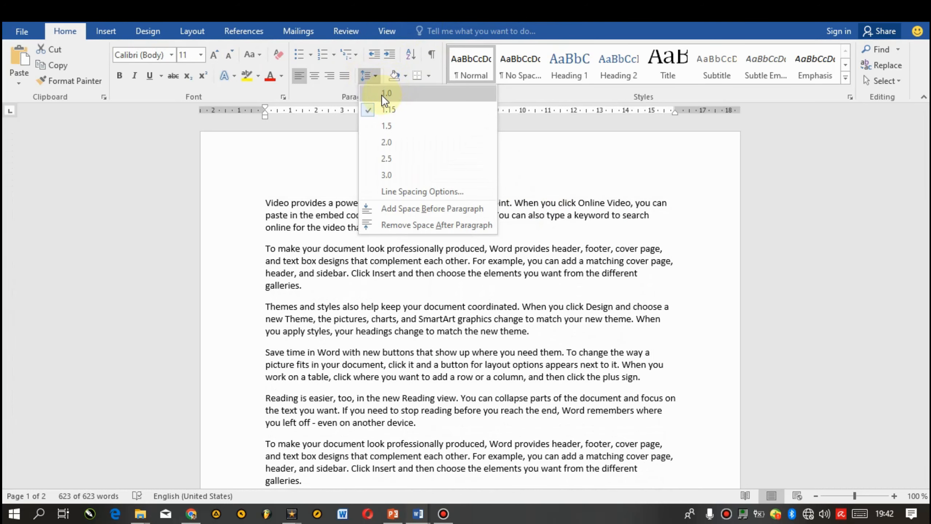
pyautogui.click(381, 94)
# Step: Try removing the space after the first paragraphs, then undo both spacing changes
pyautogui.scroll(-6, 924, 220)
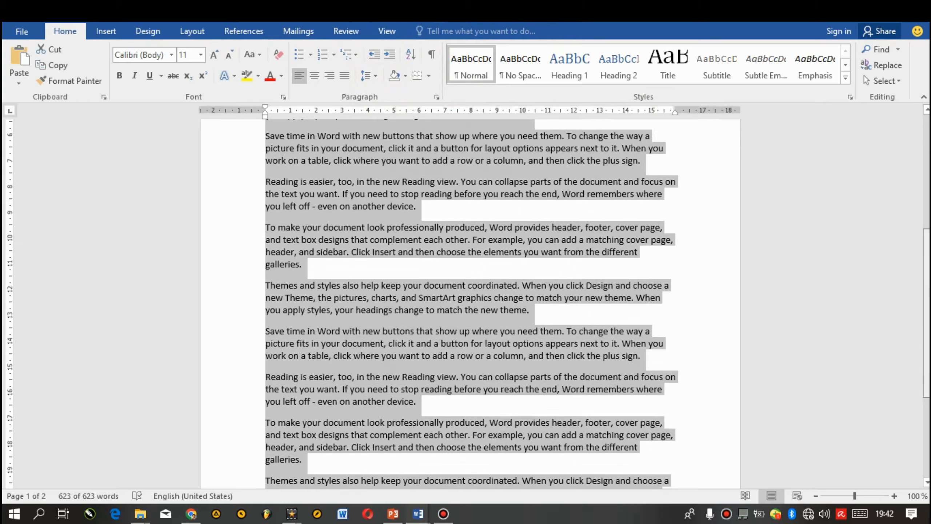
pyautogui.scroll(-6, 469, 304)
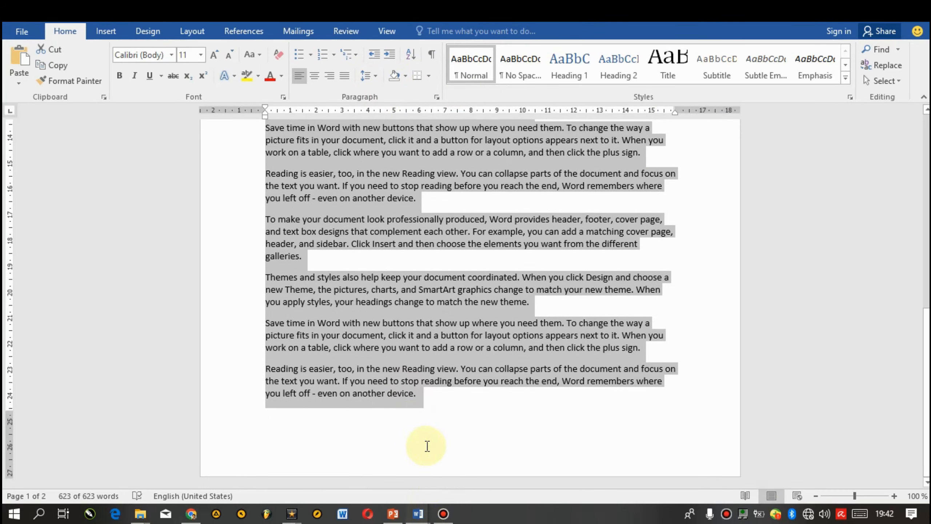
pyautogui.moveTo(927, 385); pyautogui.dragTo(916, 165)
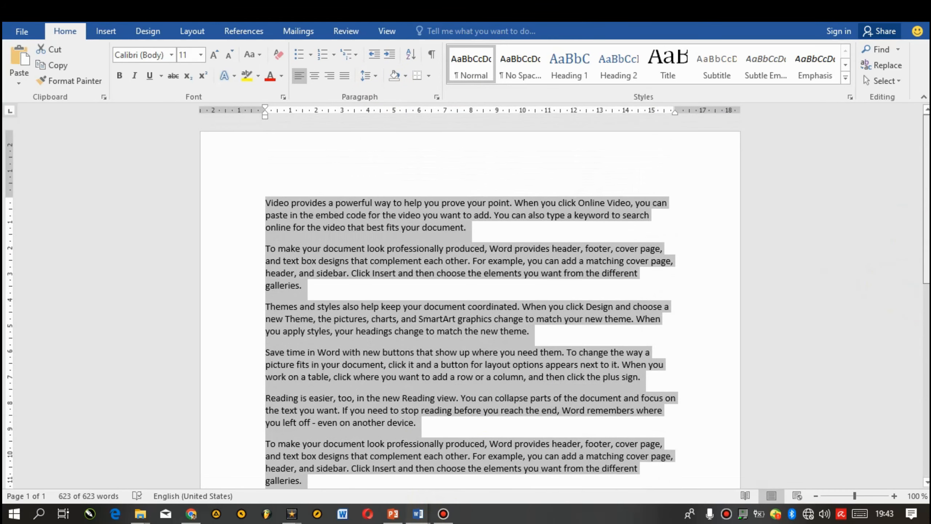
pyautogui.click(511, 169)
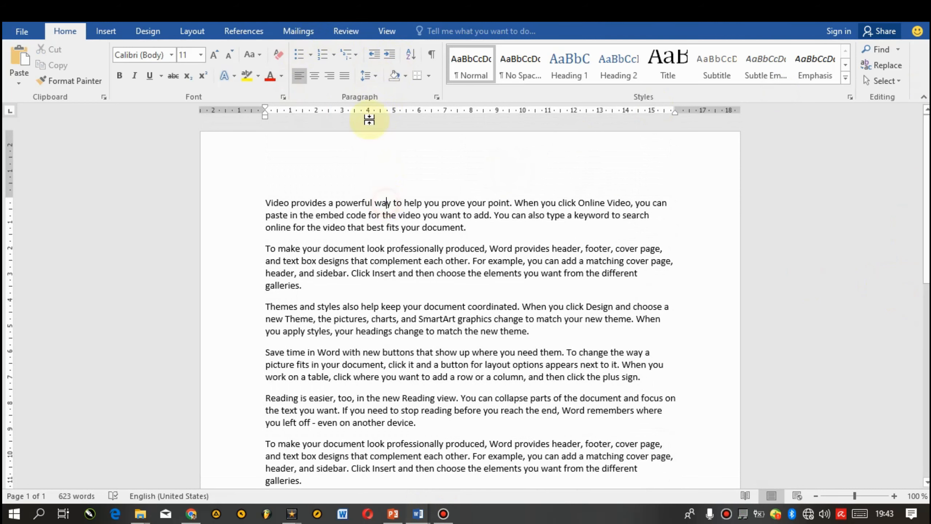
pyautogui.click(370, 77)
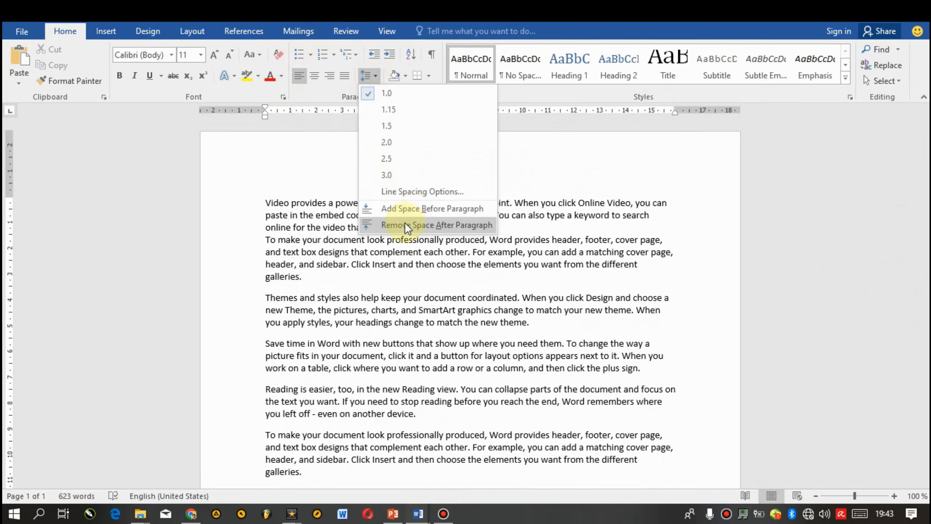
pyautogui.click(404, 224)
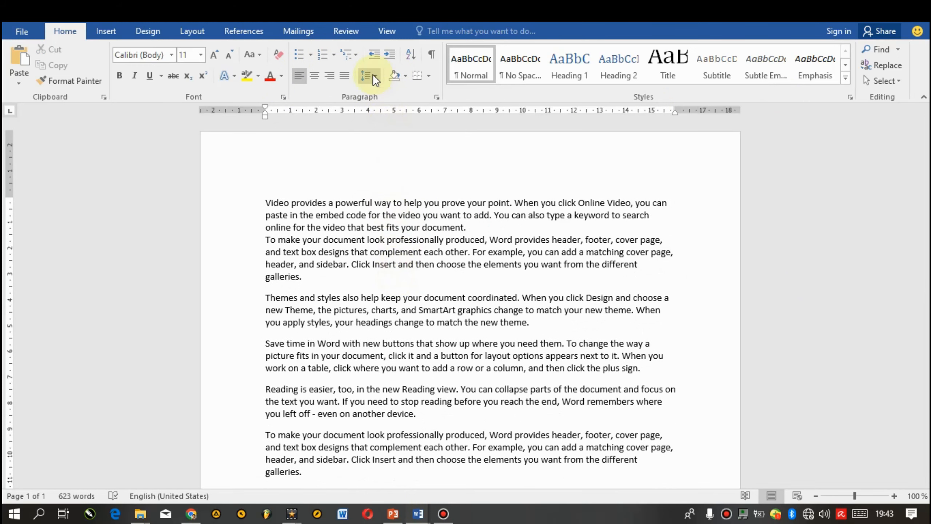
pyautogui.click(373, 75)
pyautogui.click(416, 223)
pyautogui.click(439, 314)
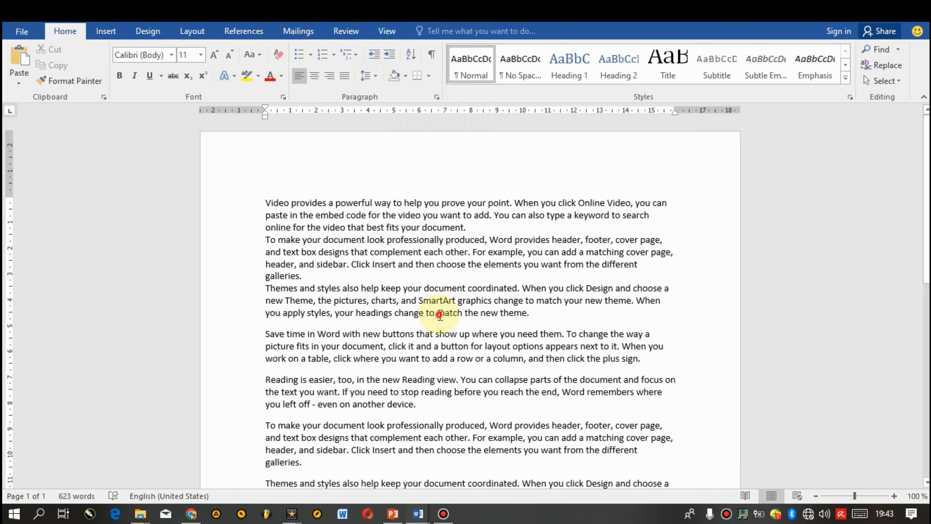
pyautogui.hotkey('ctrl', 'z')
pyautogui.hotkey('ctrl', 'z')
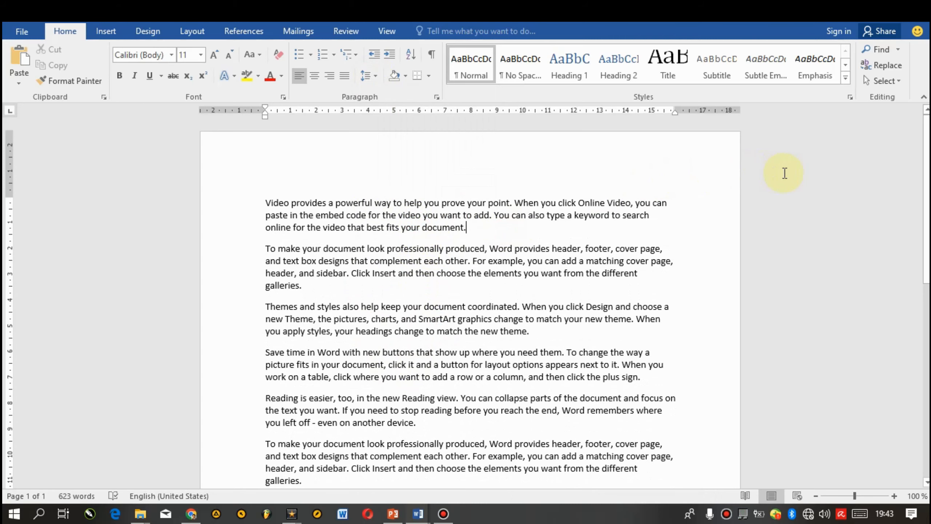
# Step: Open print preview and zoom in to about 84% to inspect the page
pyautogui.hotkey('ctrl', 'p')
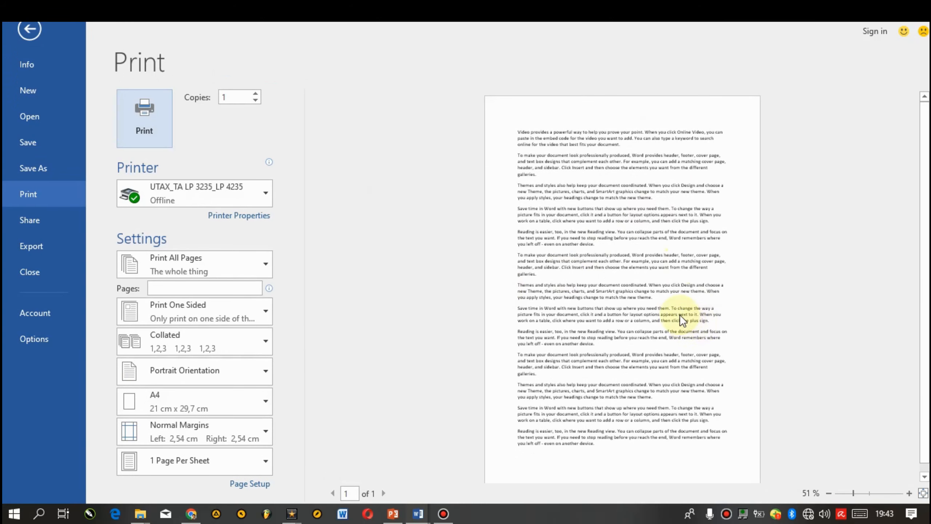
pyautogui.moveTo(854, 493)
pyautogui.mouseDown()
pyautogui.moveTo(877, 491)
pyautogui.moveTo(864, 491)
pyautogui.mouseUp()
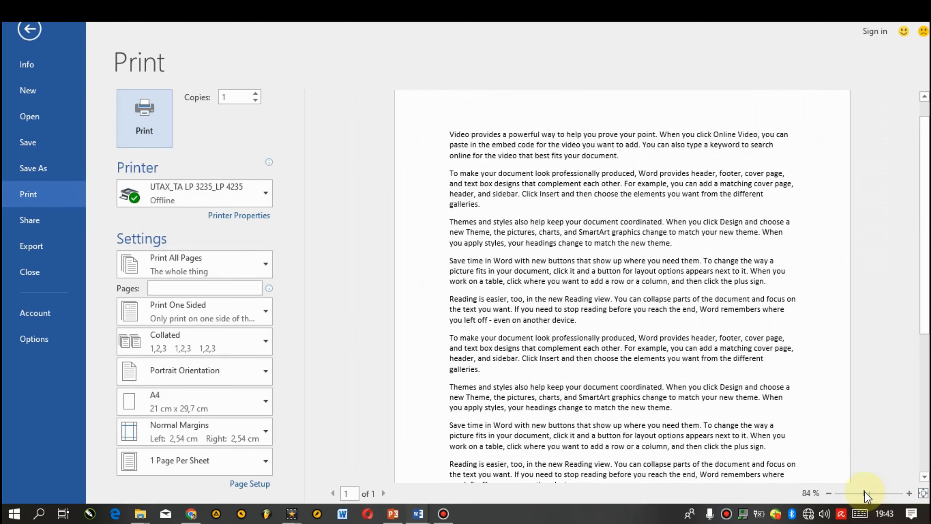
pyautogui.moveTo(927, 162); pyautogui.dragTo(908, 249)
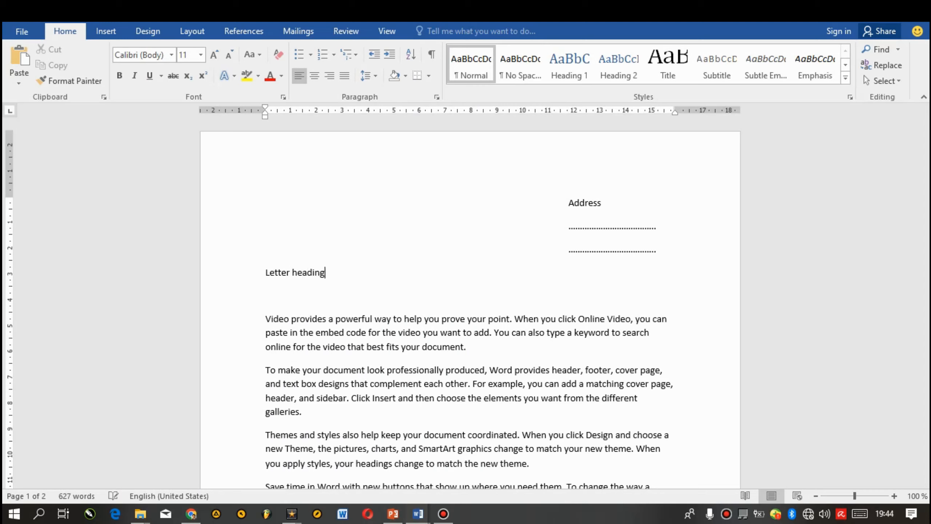
# Step: Center the Letter heading line and change its text to uppercase
pyautogui.hotkey('ctrl', 'e')
pyautogui.press('Down')
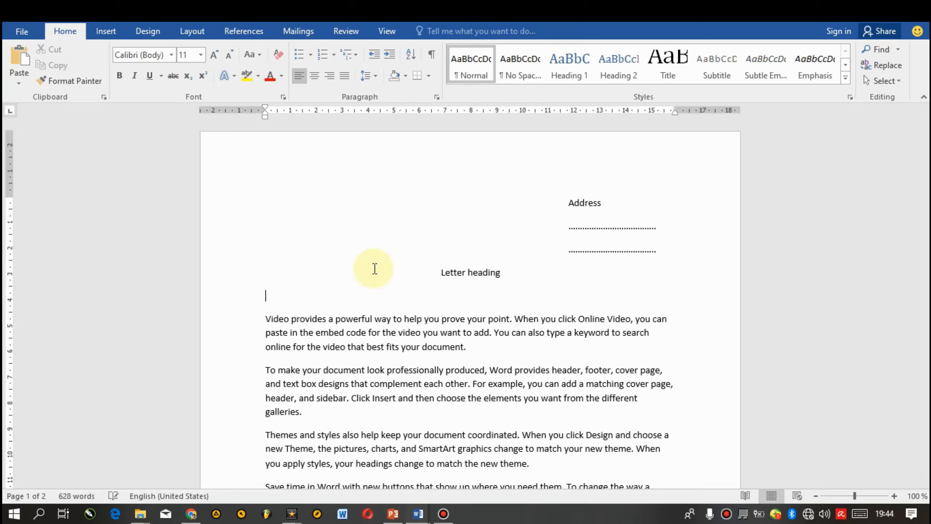
pyautogui.press('Up')
pyautogui.hotkey('shift', 'End')
pyautogui.hotkey('shift', 'F3')
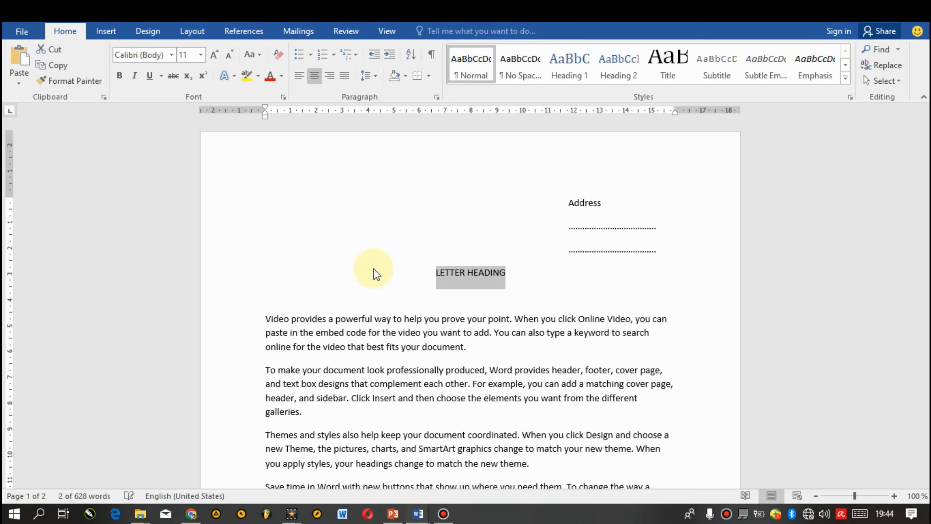
# Step: Make the heading bold at 16 pt and remove the blank line beneath it
pyautogui.hotkey('ctrl', 'b')
pyautogui.hotkey('ctrl', 'shift', '.')
pyautogui.hotkey('ctrl', 'shift', '.')
pyautogui.hotkey('ctrl', 'shift', '.')
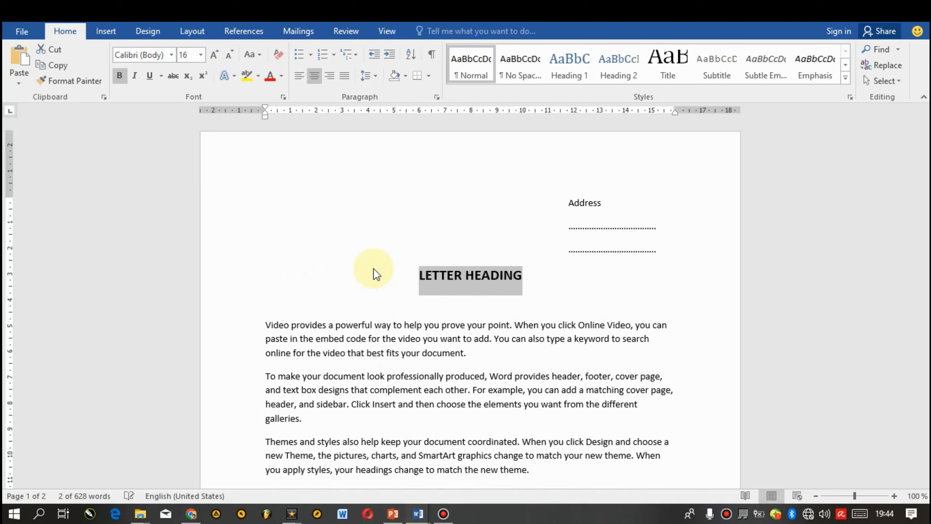
pyautogui.press('Down')
pyautogui.press('BackSpace')
pyautogui.press('Down')
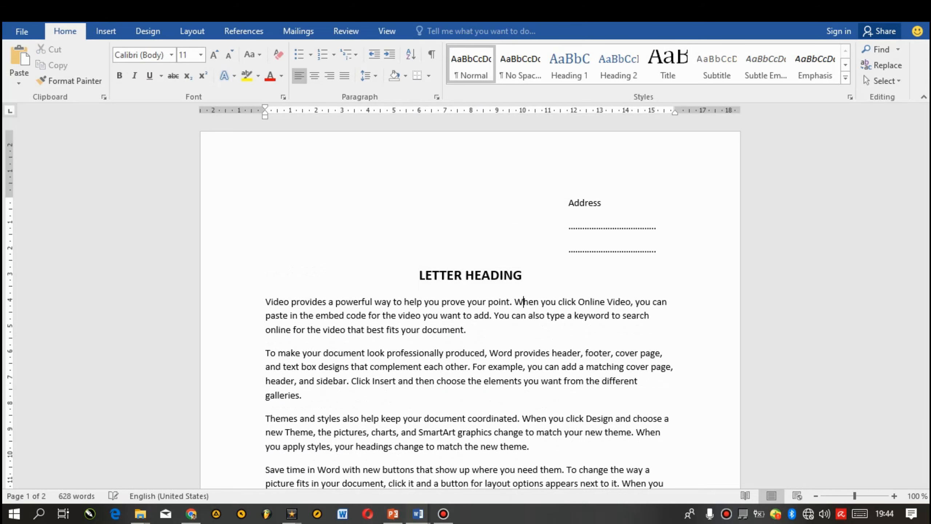
# Step: Select the last two paragraphs on page two and delete them
pyautogui.press('pagedown')
pyautogui.press('Up')
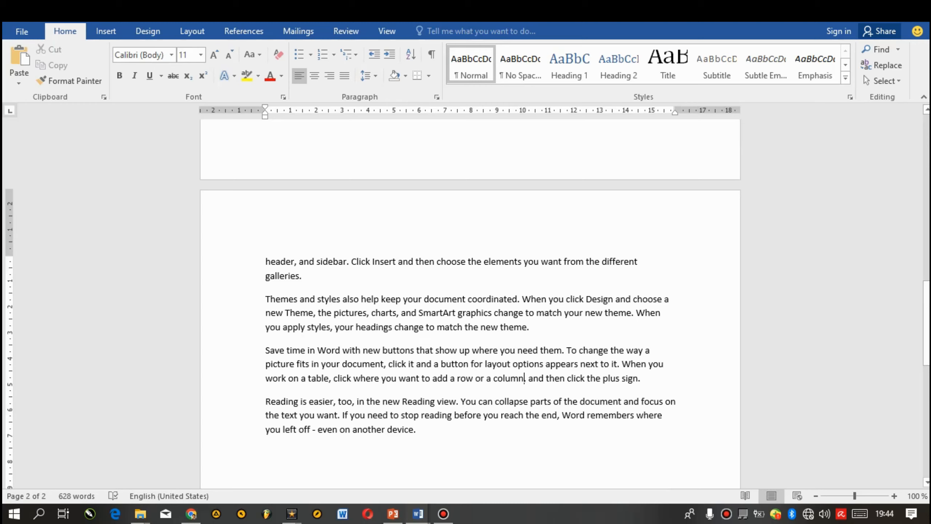
pyautogui.hotkey('shift', 'Down')
pyautogui.hotkey('shift', 'Down')
pyautogui.hotkey('shift', 'Down')
pyautogui.hotkey('shift', 'Down')
pyautogui.hotkey('shift', 'Down')
pyautogui.hotkey('shift', 'Down')
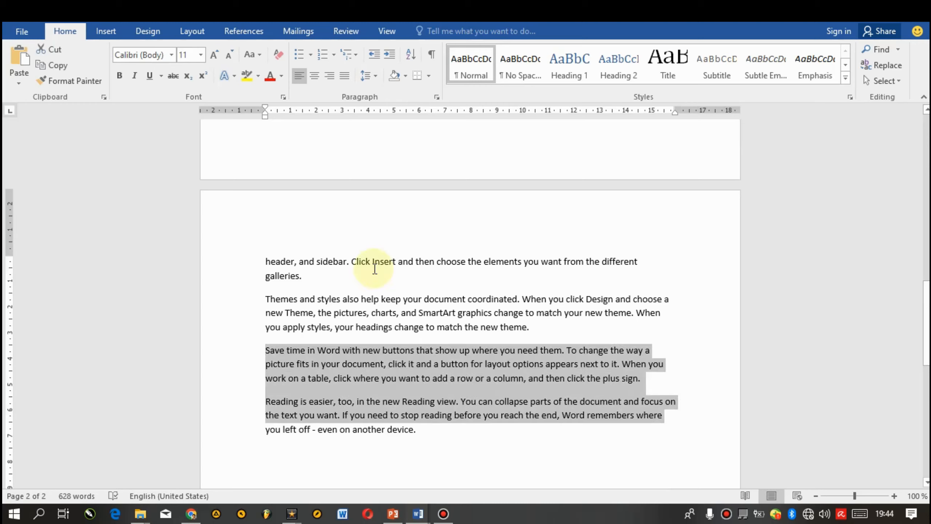
pyautogui.press('Delete')
pyautogui.hotkey('ctrl', 'z')
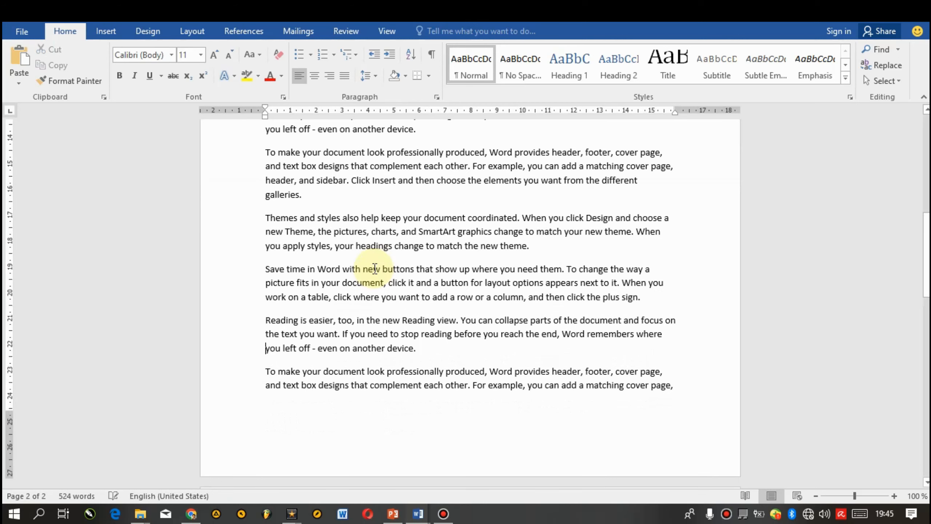
# Step: Add a blank line after the "galleries." paragraph and insert a 6-column, 5-row table there
pyautogui.click(456, 207)
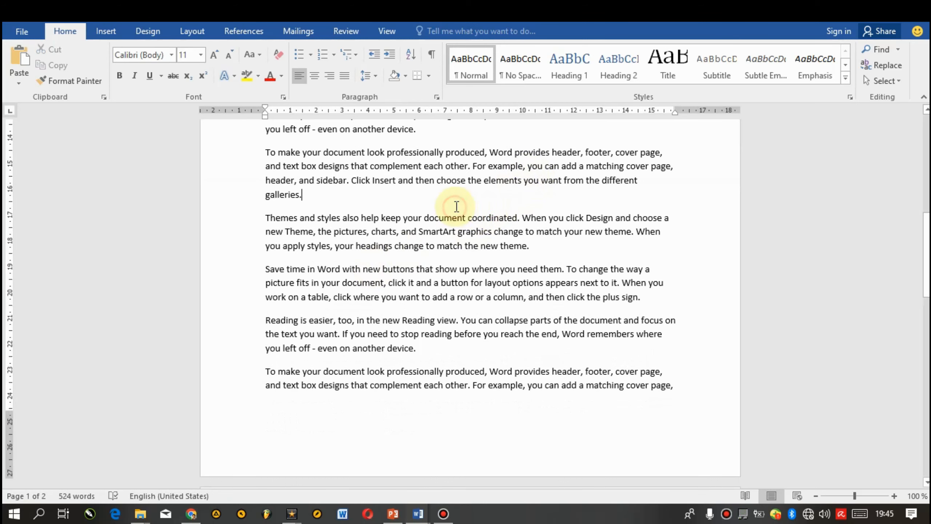
pyautogui.press('Return')
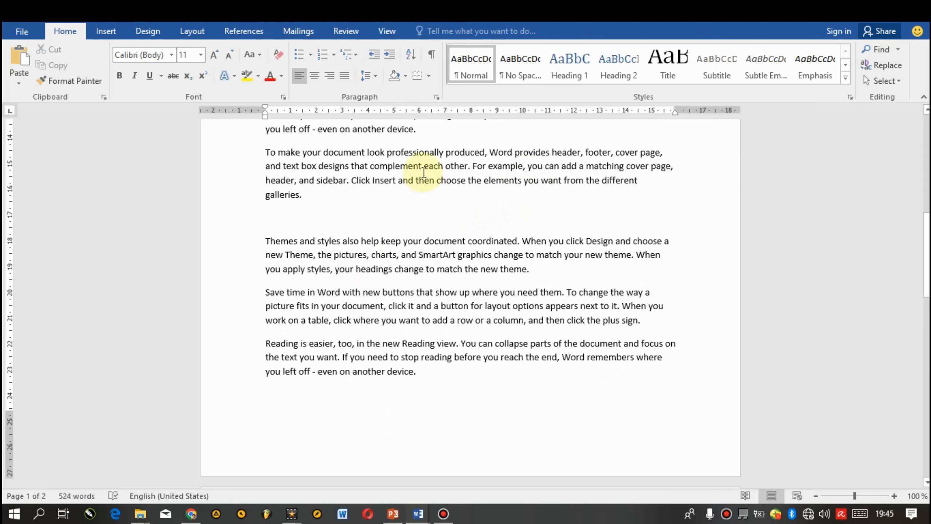
pyautogui.click(112, 29)
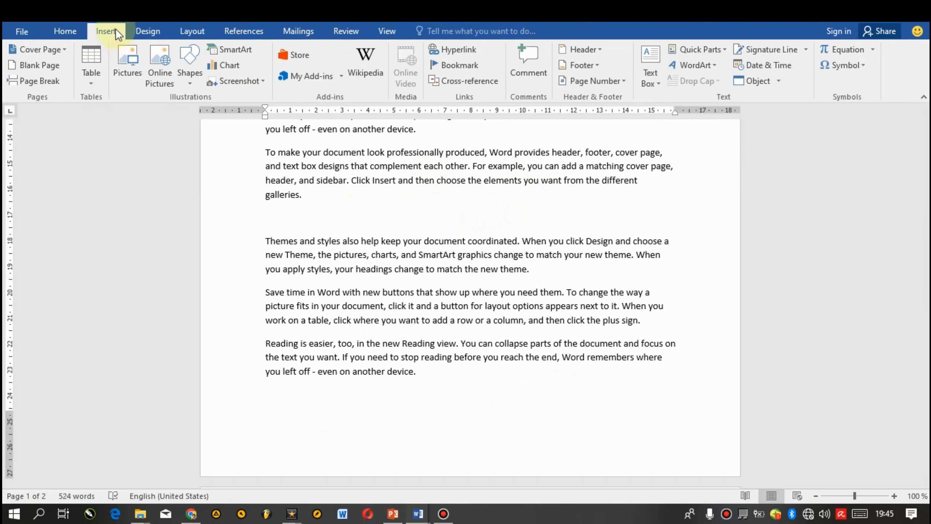
pyautogui.click(96, 80)
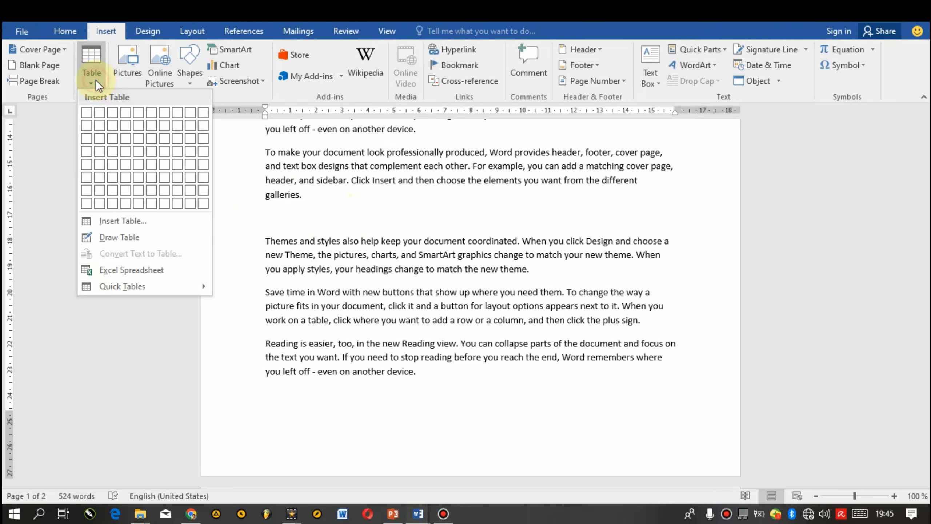
pyautogui.click(152, 170)
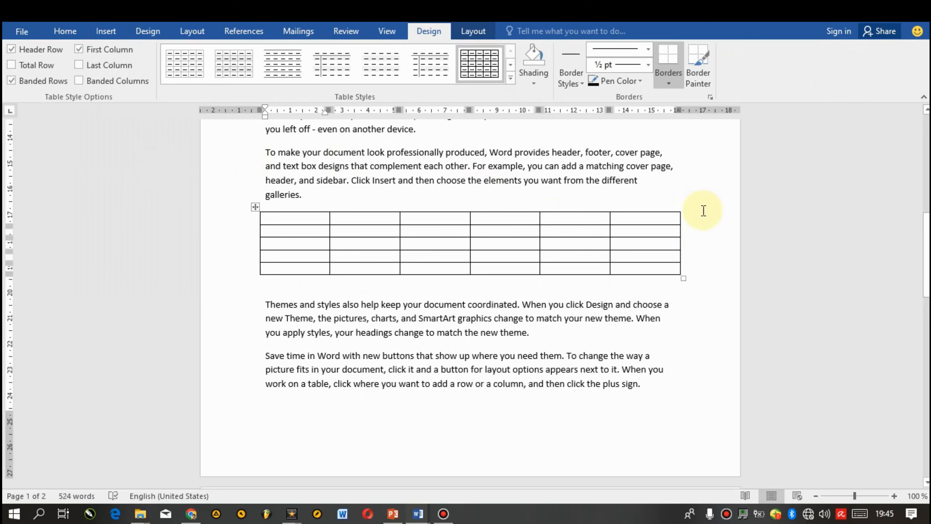
# Step: Widen the table by extending its right border past the page margin
pyautogui.moveTo(680, 232)
pyautogui.mouseDown()
pyautogui.moveTo(713, 218)
pyautogui.moveTo(765, 219)
pyautogui.mouseUp()
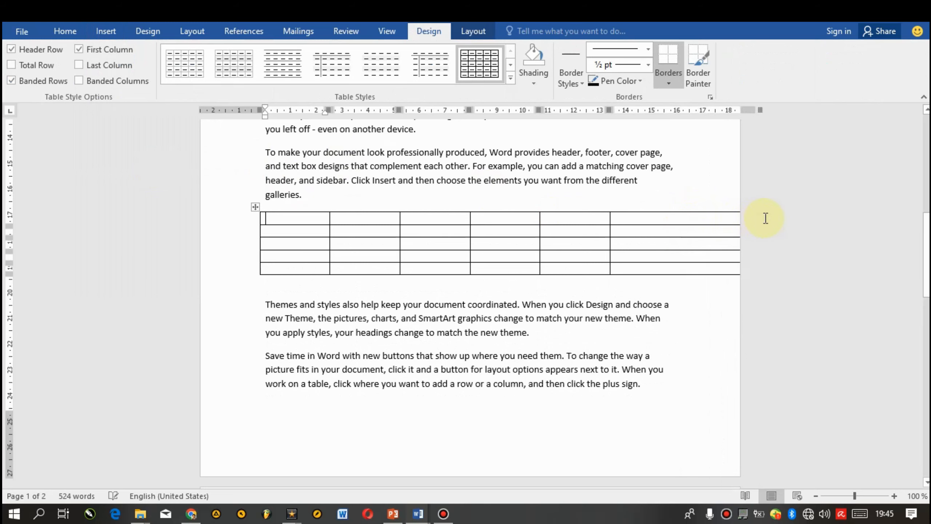
pyautogui.click(605, 297)
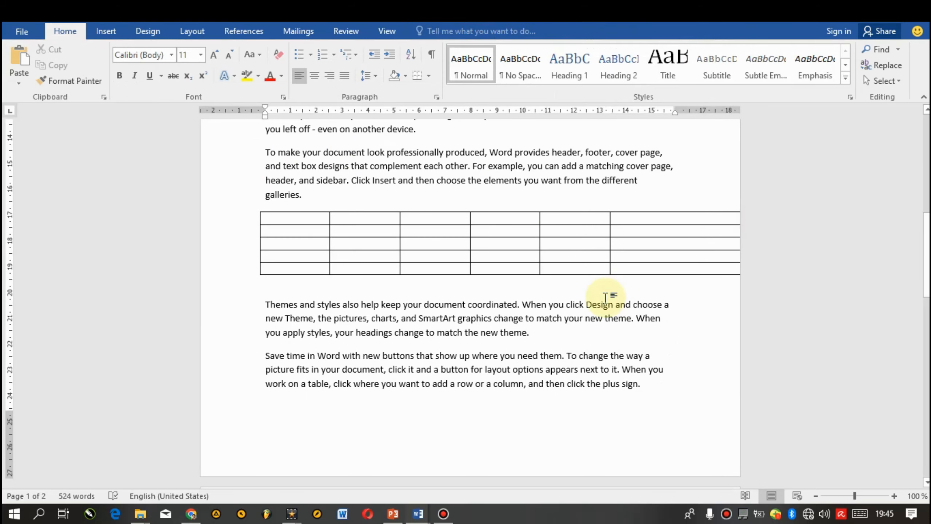
pyautogui.hotkey('ctrl', 'p')
pyautogui.moveTo(927, 322); pyautogui.dragTo(928, 280)
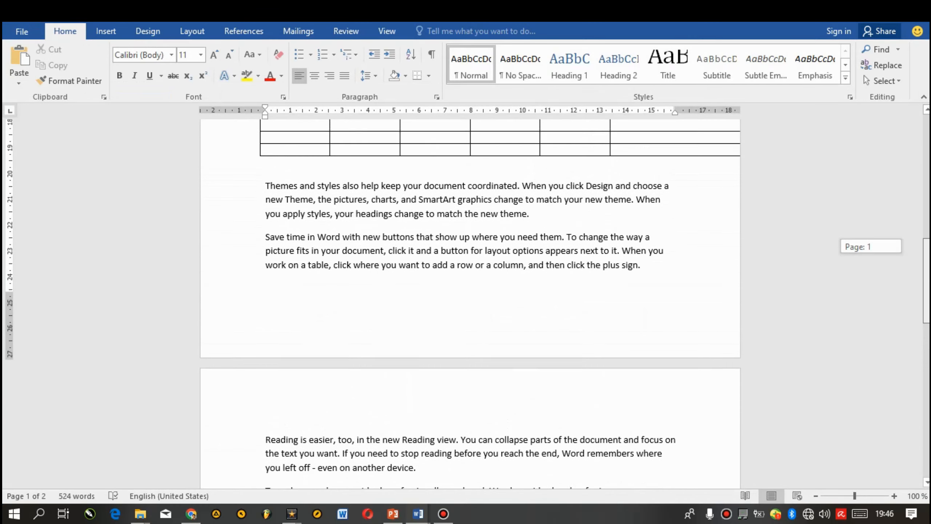
pyautogui.scroll(8, 696, 222)
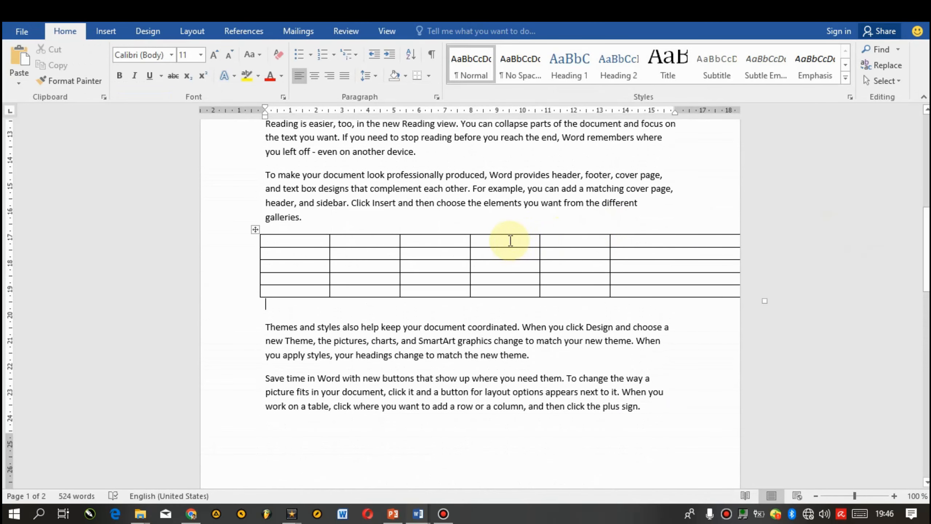
# Step: AutoFit the table to the window so it fits within the margins
pyautogui.click(509, 241)
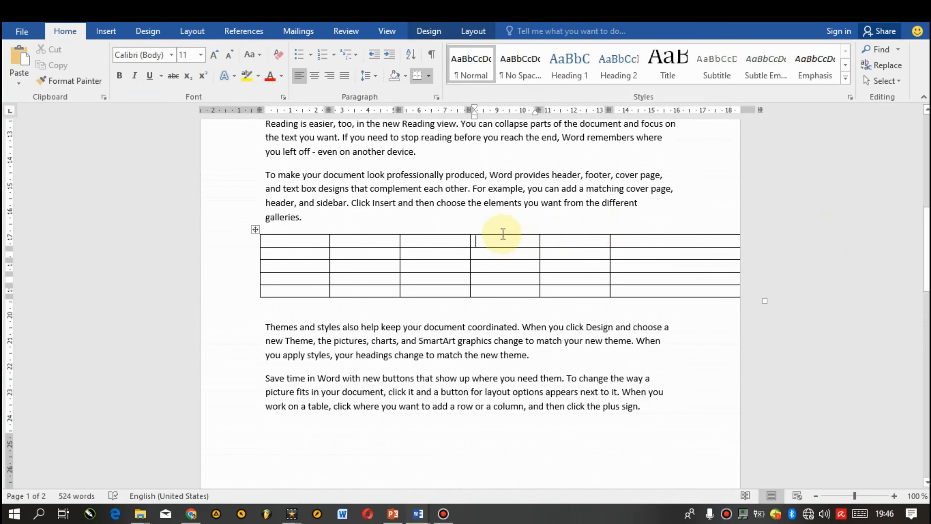
pyautogui.click(476, 34)
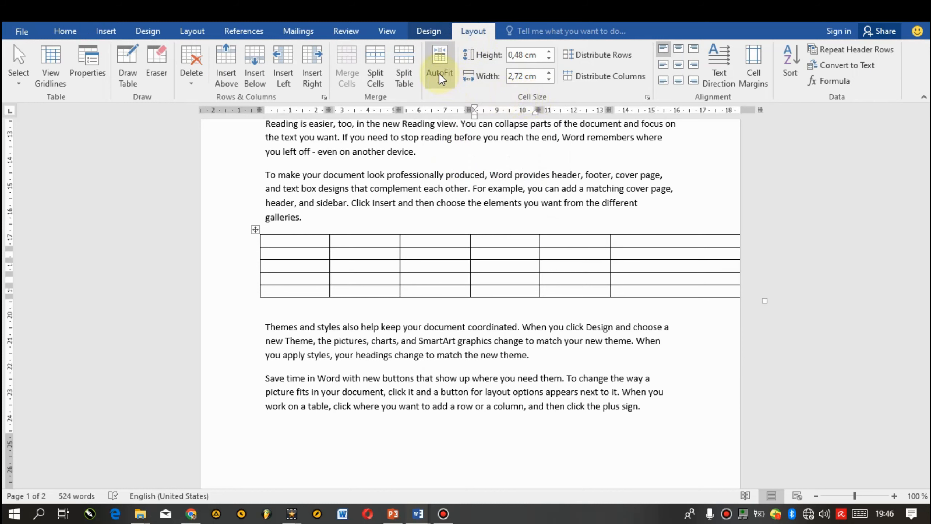
pyautogui.click(444, 85)
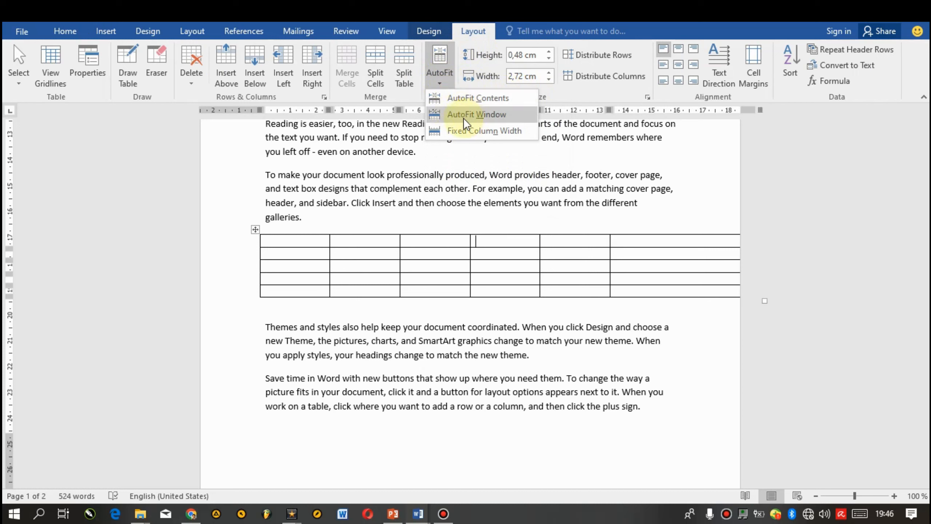
pyautogui.click(473, 115)
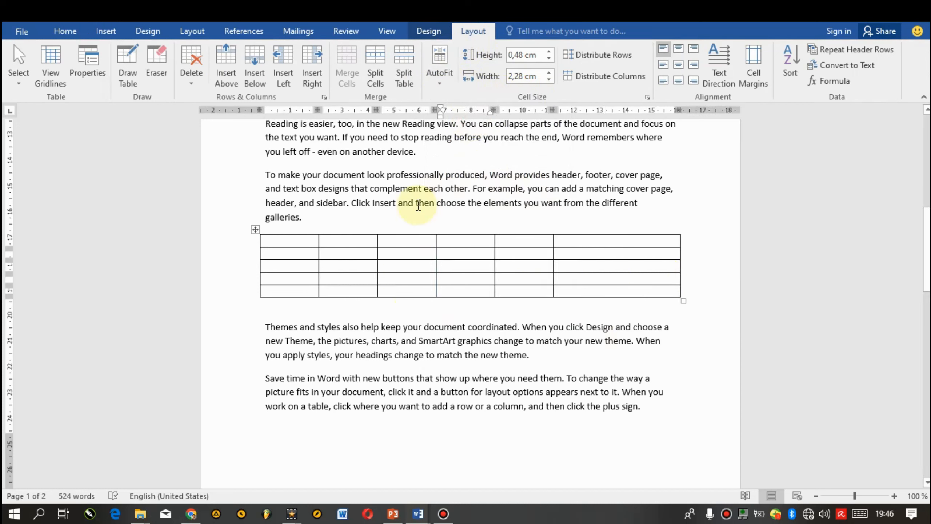
pyautogui.click(585, 309)
# Step: Add the Shrink One Page command from All Commands to the Quick Access Toolbar
pyautogui.moveTo(926, 234); pyautogui.dragTo(872, 129)
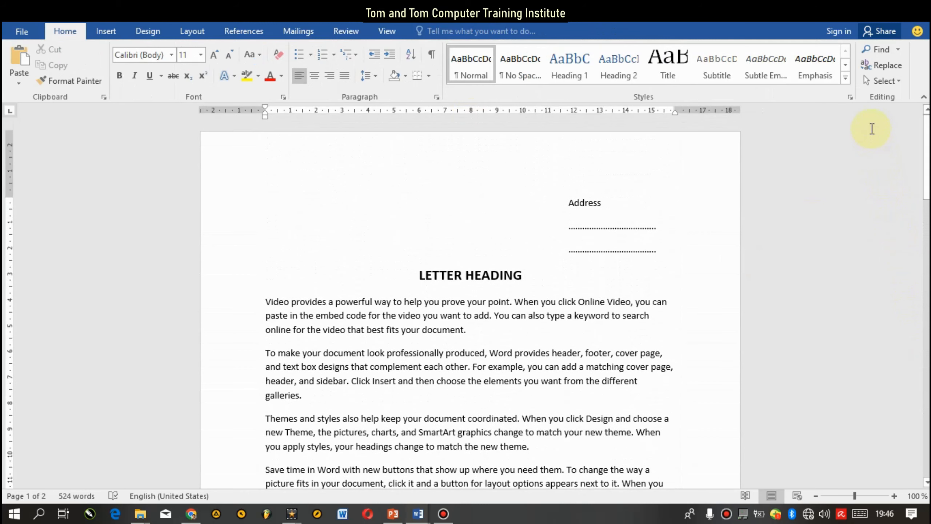
pyautogui.click(472, 317)
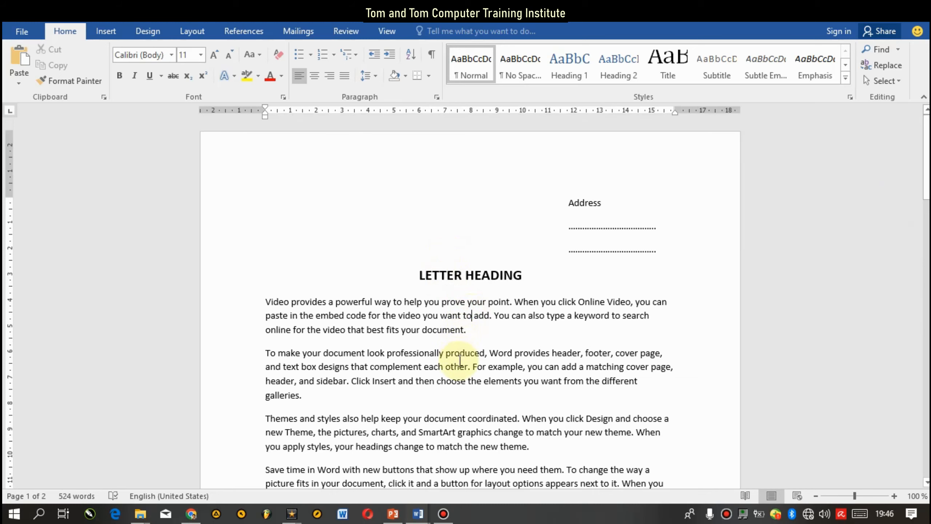
pyautogui.moveTo(926, 158); pyautogui.dragTo(924, 276)
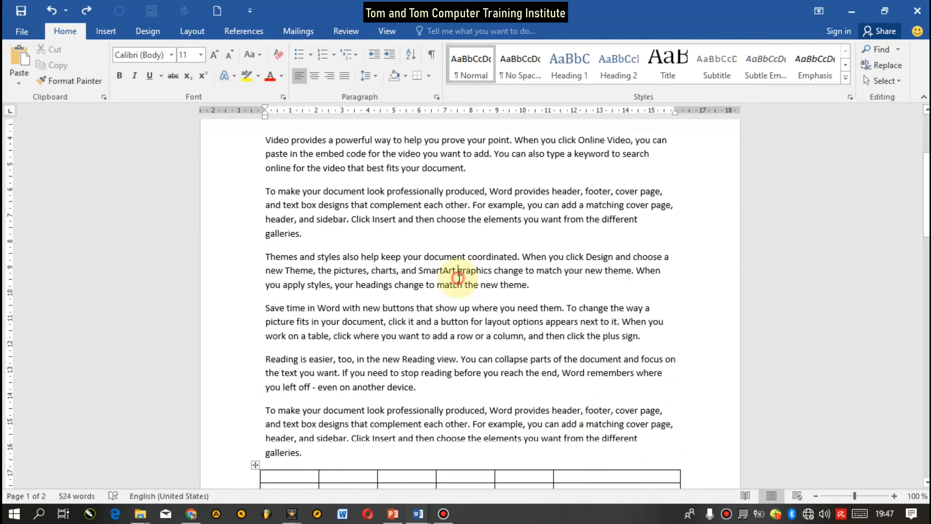
pyautogui.click(250, 11)
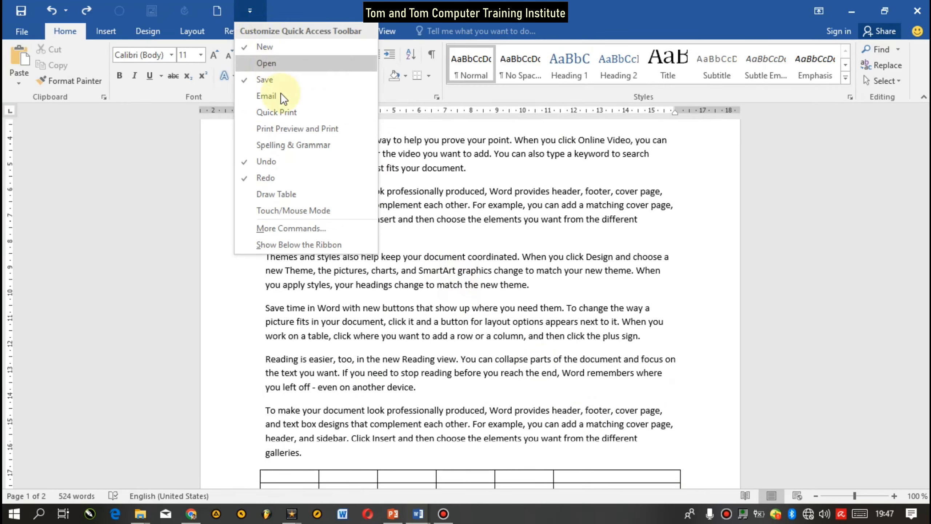
pyautogui.click(296, 228)
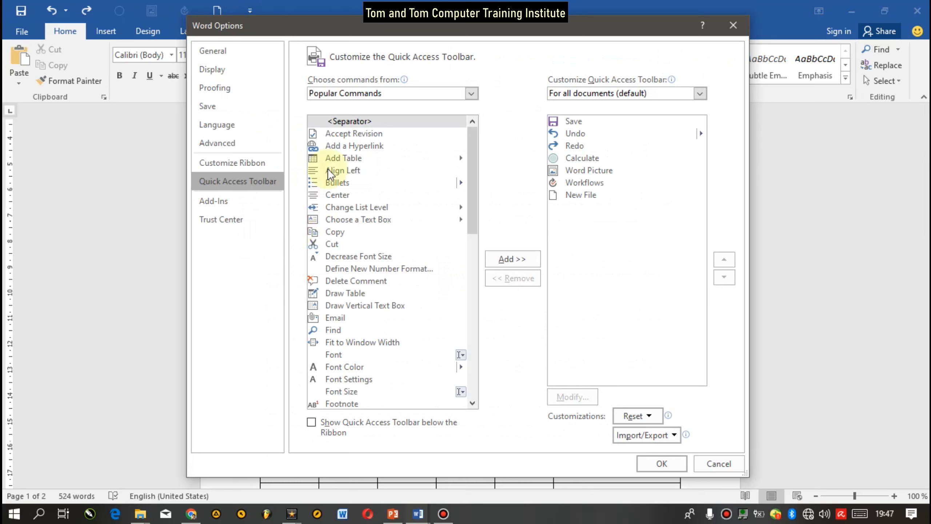
pyautogui.click(472, 94)
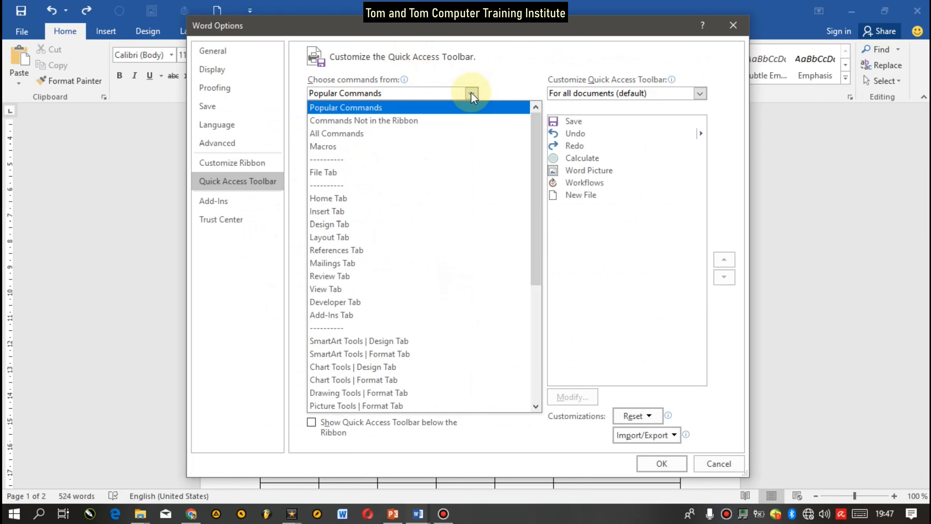
pyautogui.click(385, 134)
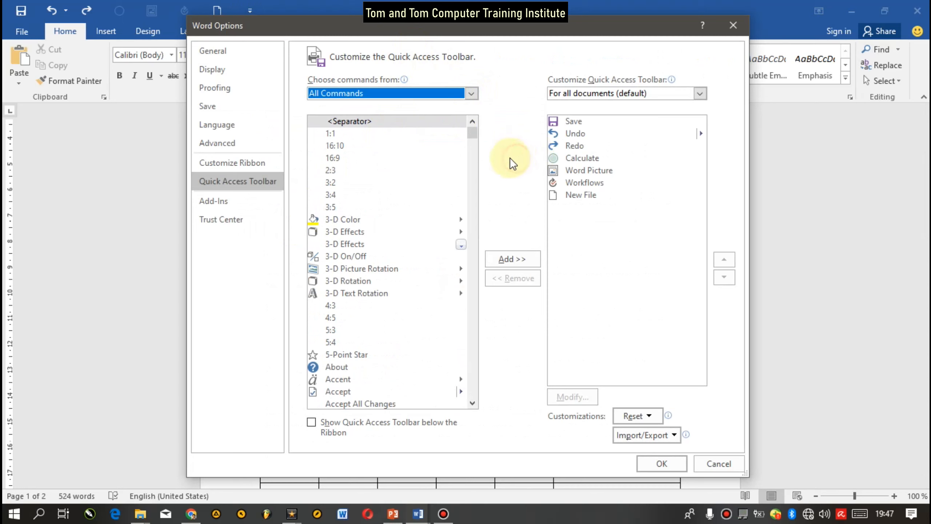
pyautogui.moveTo(472, 133); pyautogui.dragTo(475, 349)
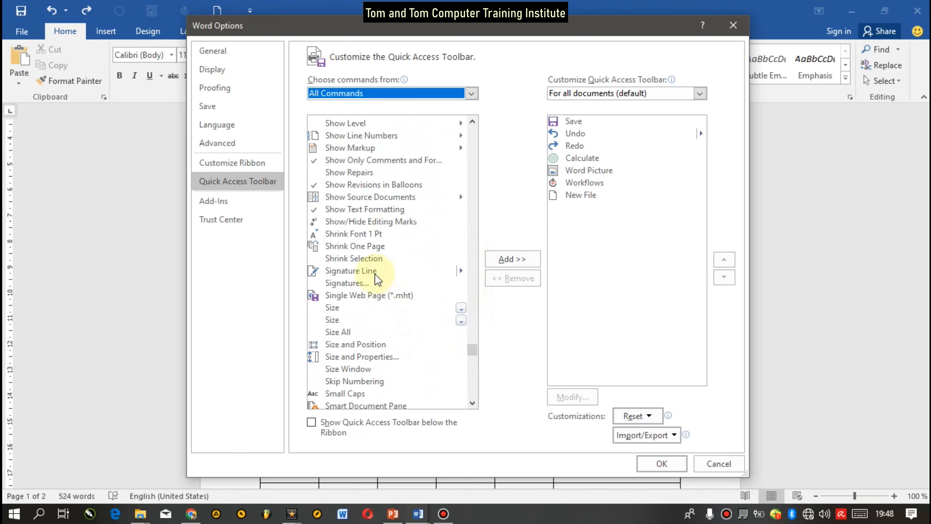
pyautogui.click(368, 248)
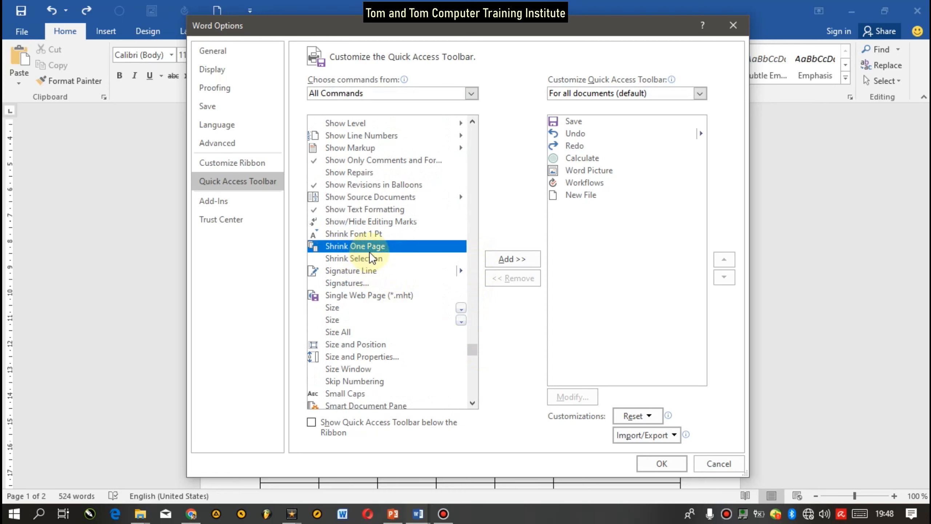
pyautogui.click(509, 259)
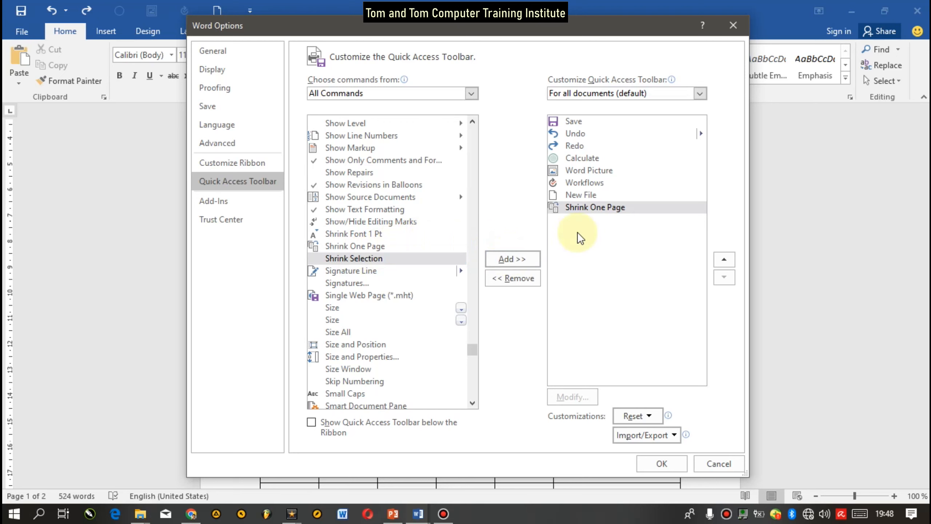
pyautogui.click(662, 464)
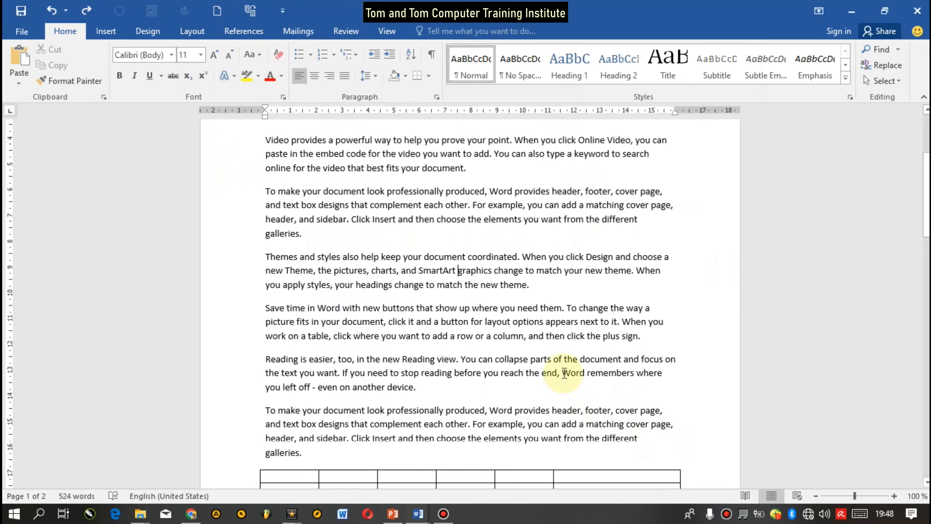
# Step: Shrink the document to one page and inspect it in print preview at 100% zoom
pyautogui.click(250, 11)
pyautogui.hotkey('ctrl', 'p')
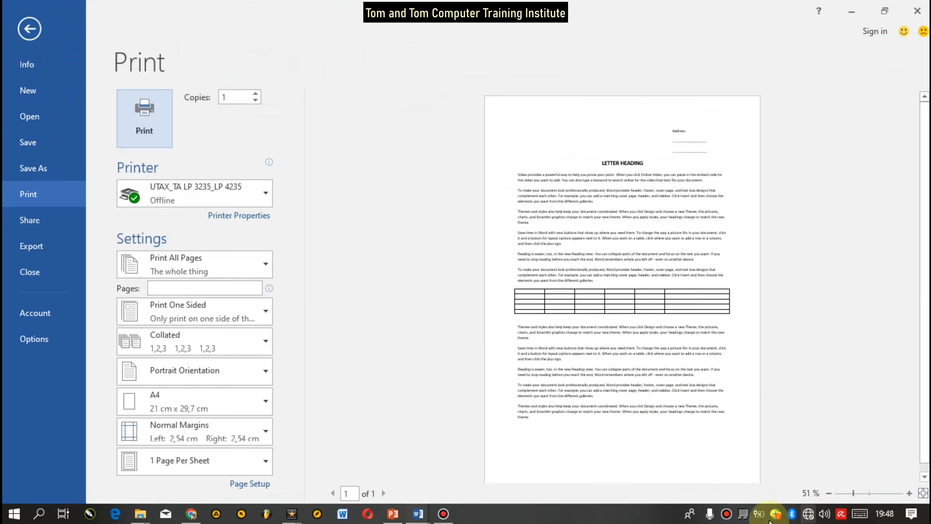
pyautogui.moveTo(854, 493); pyautogui.dragTo(869, 493)
pyautogui.scroll(-10, 790, 260)
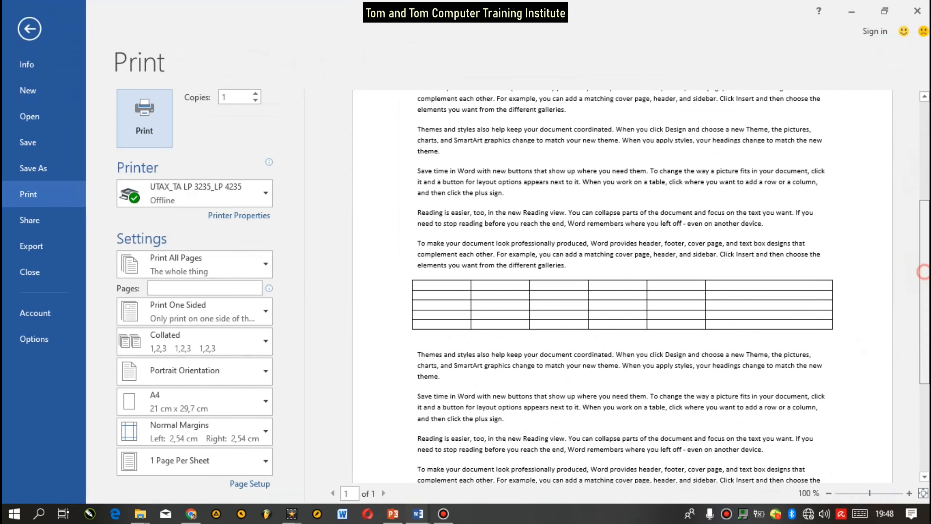
pyautogui.moveTo(922, 316); pyautogui.dragTo(910, 208)
pyautogui.press('Escape')
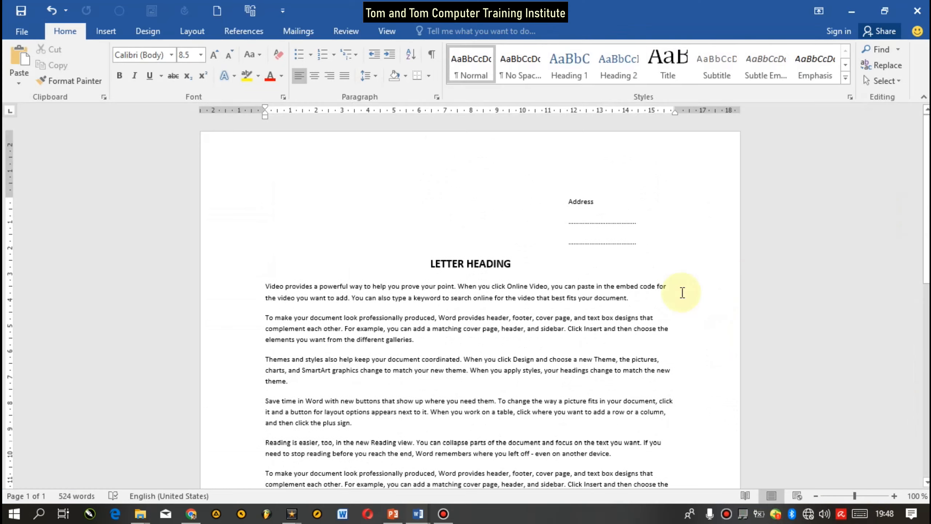